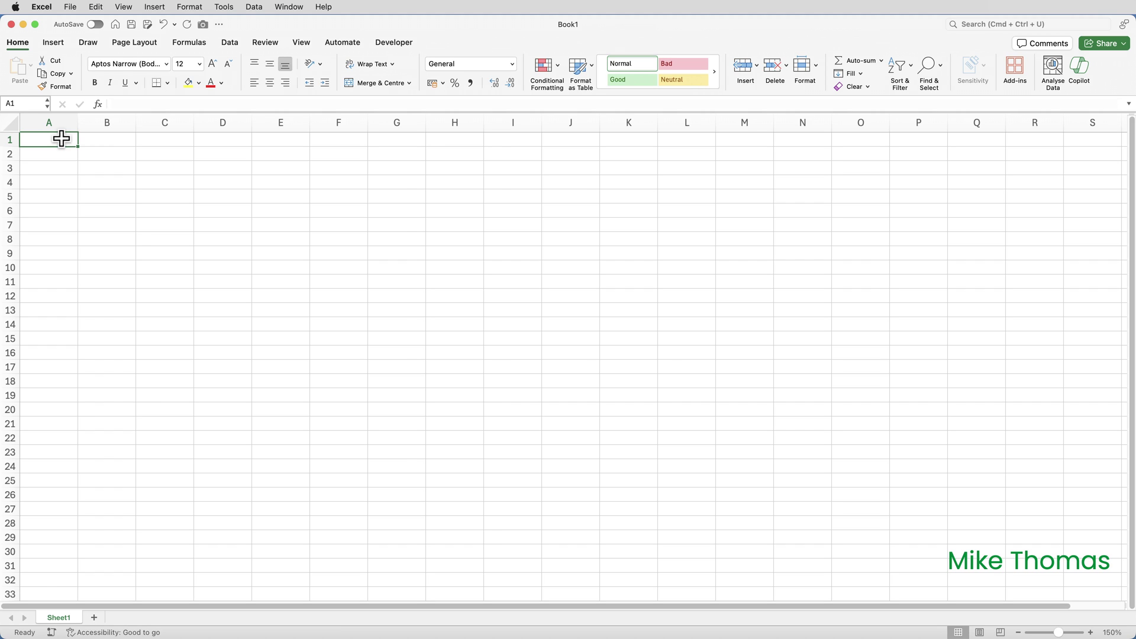
Step: Import olympics.iqy from the iCloud Desktop as a web query into a table at =$A$1
key("super+v")
left_click(255, 7)
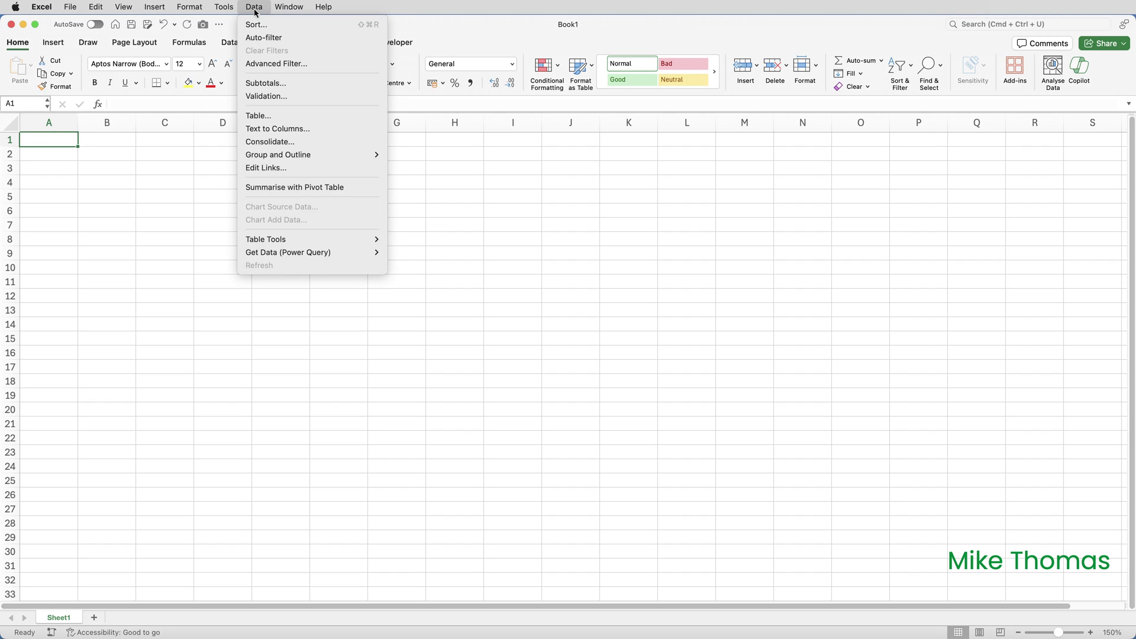
mouse_move(268, 258)
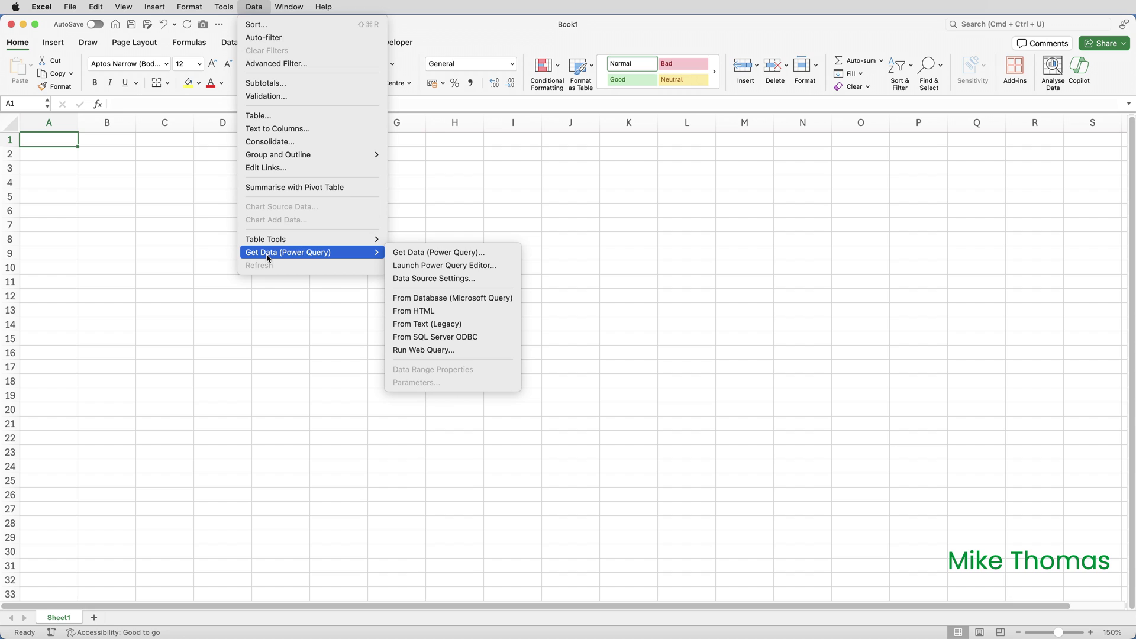
left_click(427, 352)
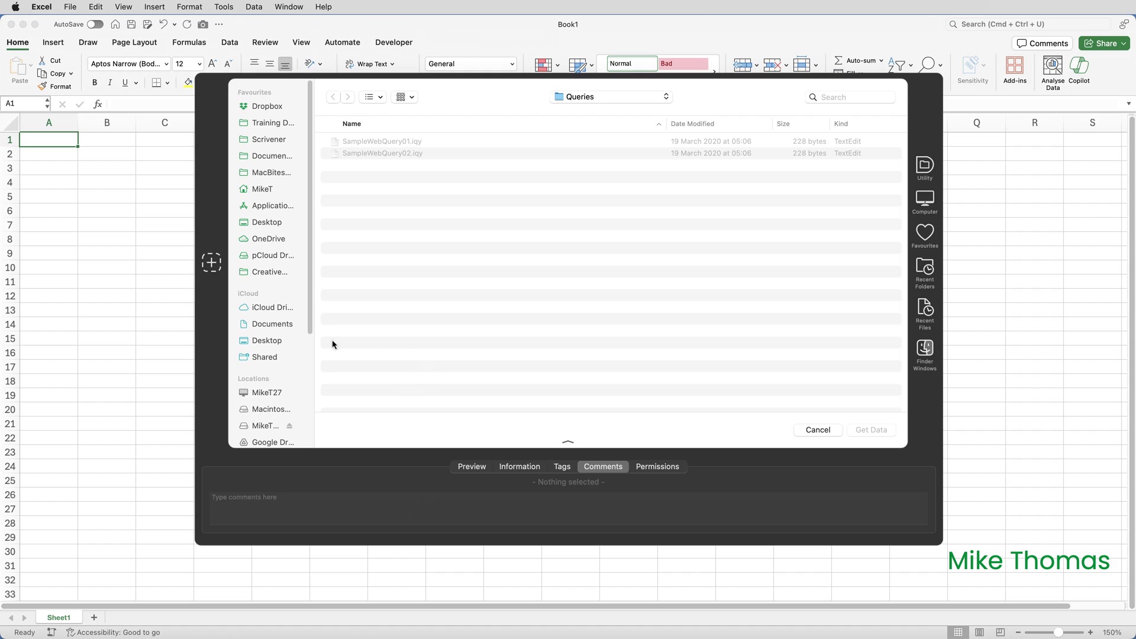
left_click(278, 342)
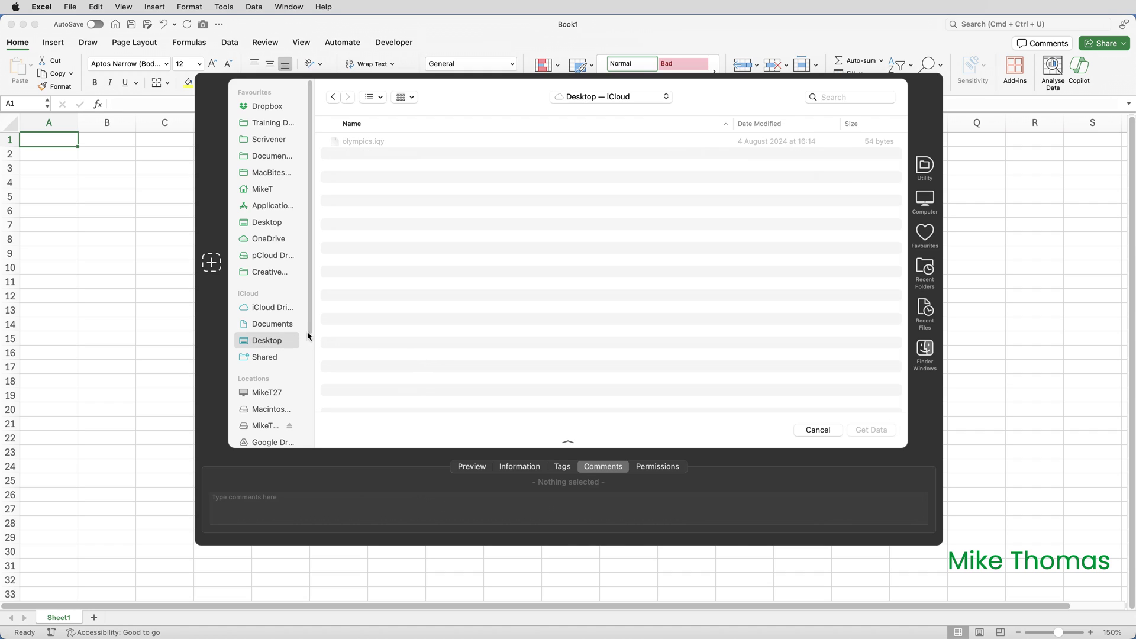
left_click(379, 143)
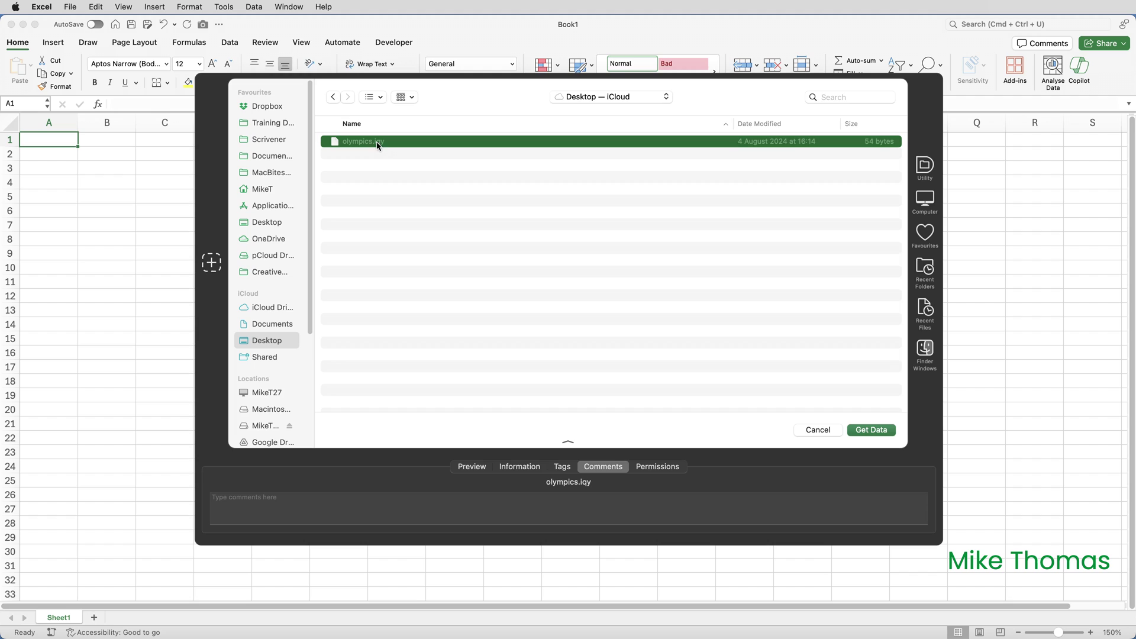
left_click(884, 432)
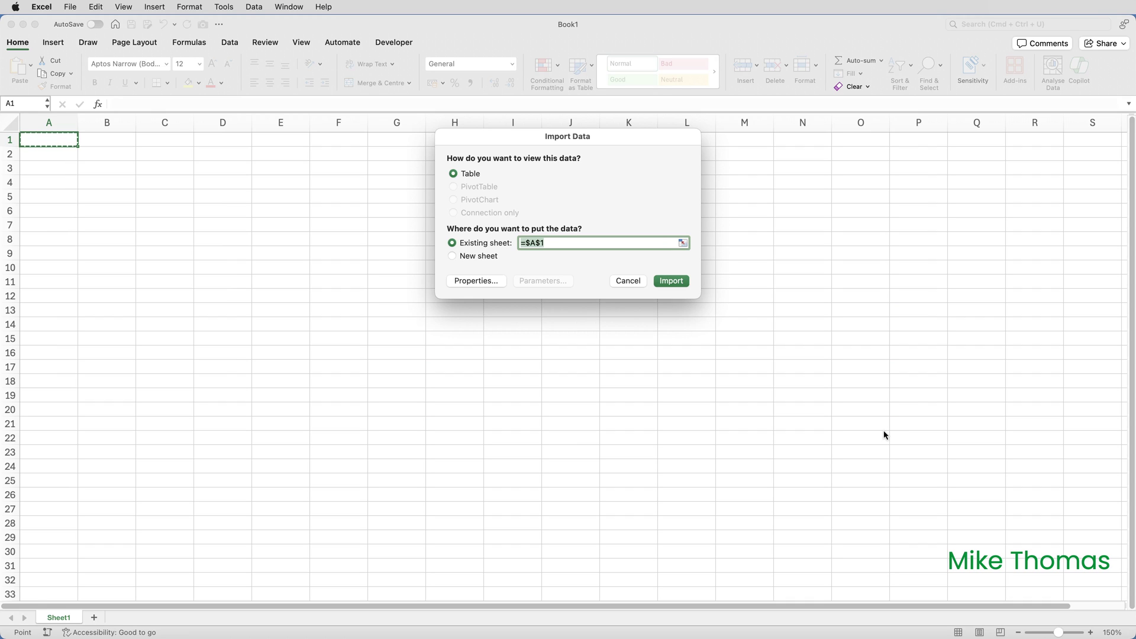
left_click(678, 284)
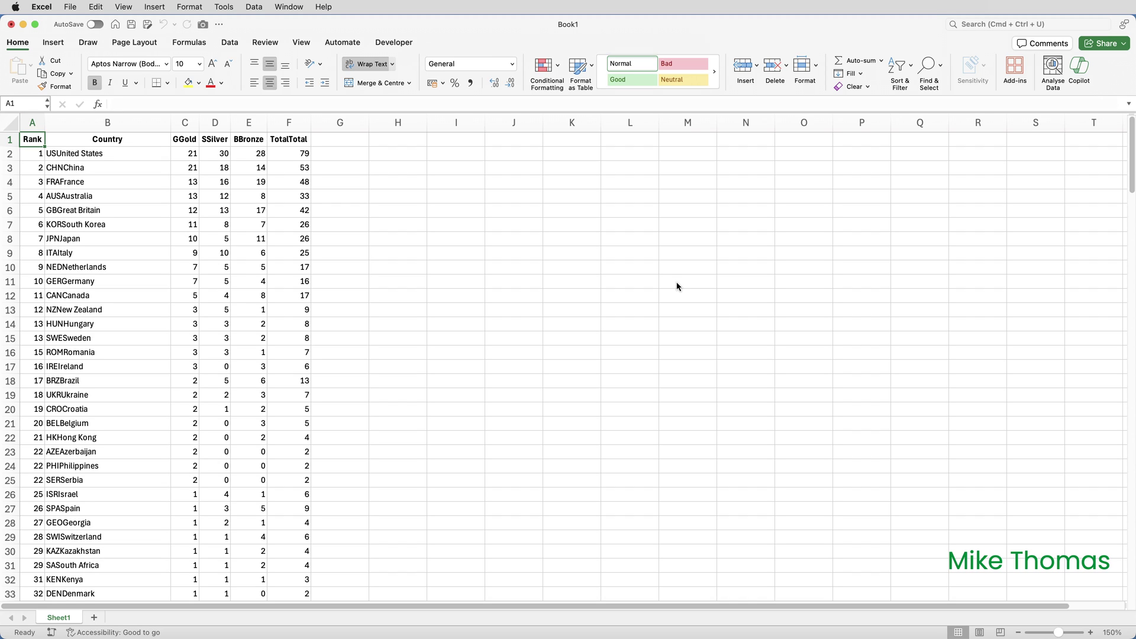
left_click(190, 44)
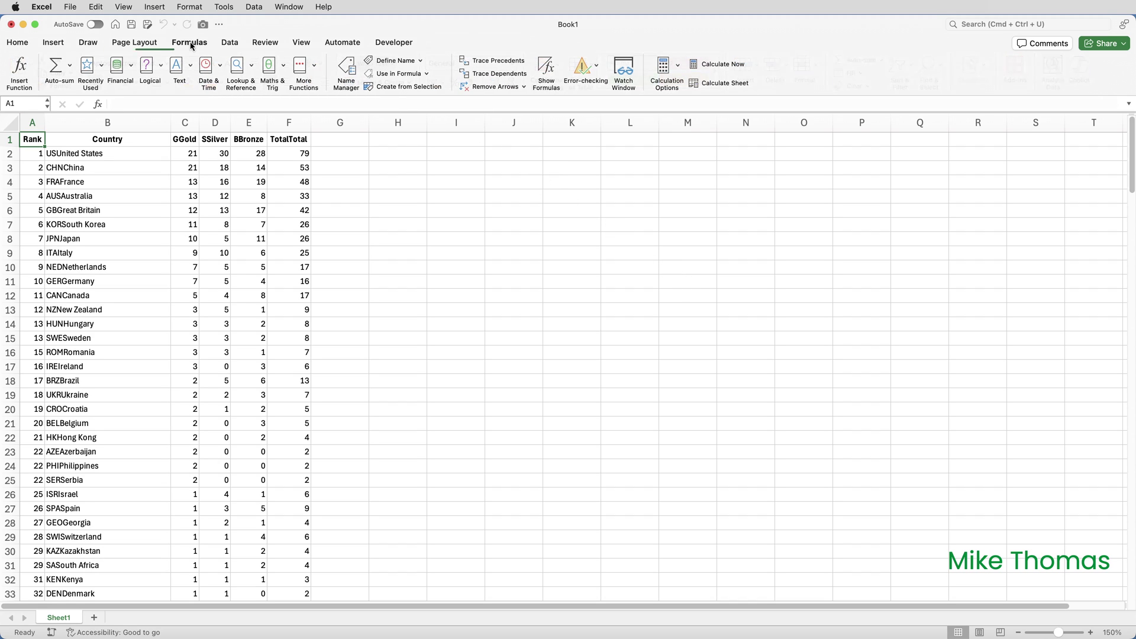
left_click(347, 70)
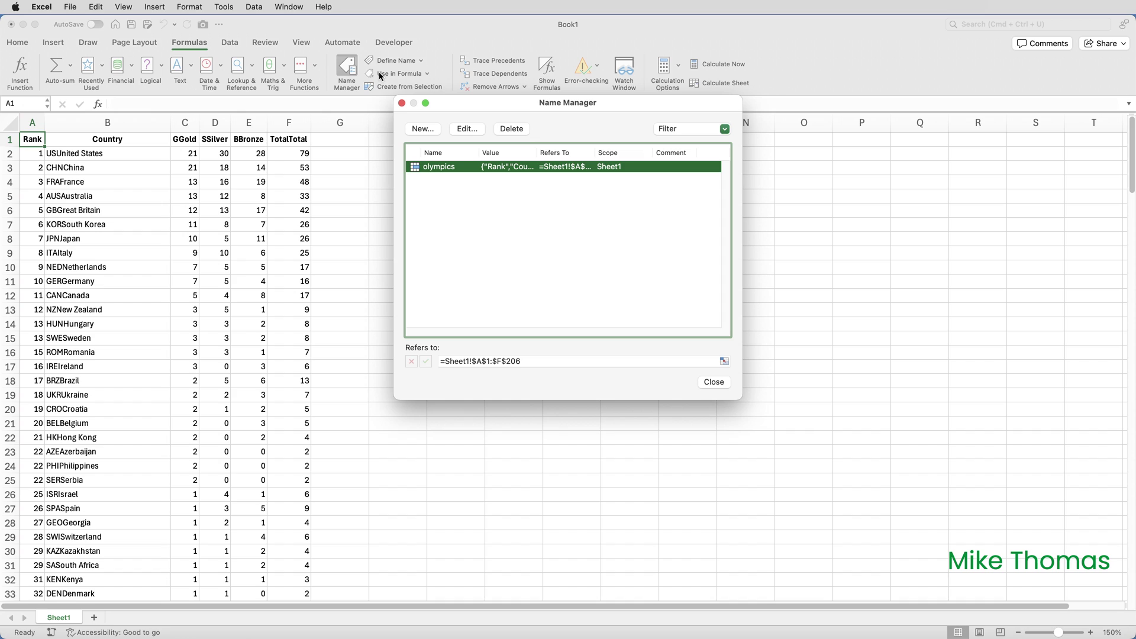
left_click(710, 383)
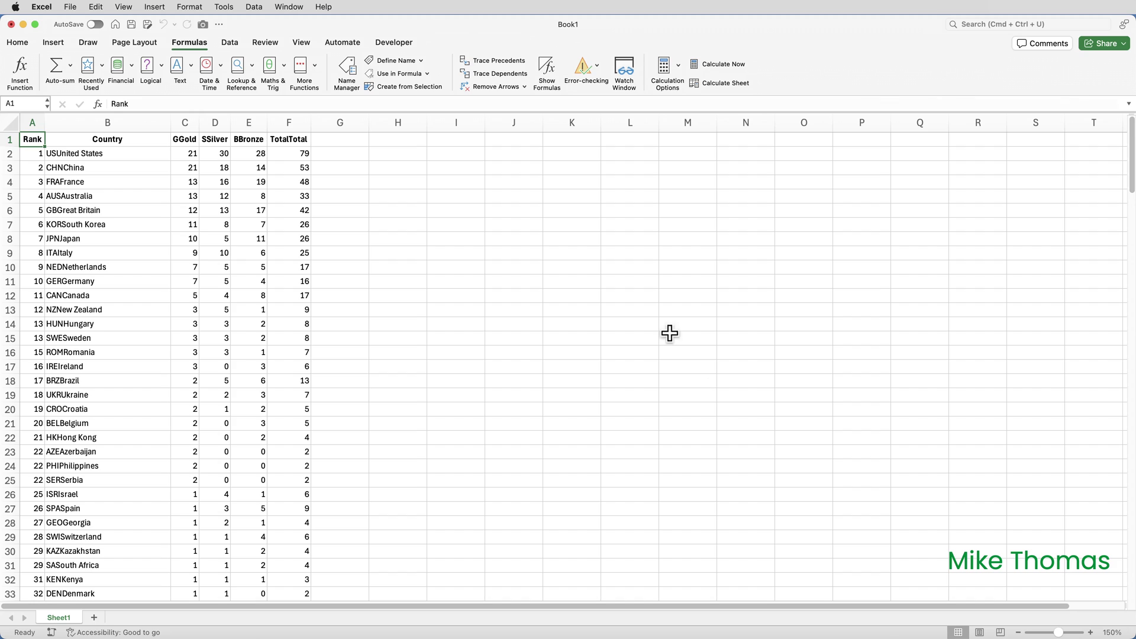
Step: Create a blank Power Query with Source = Excel.CurrentWorkbook() and run it in the editor
left_click(228, 43)
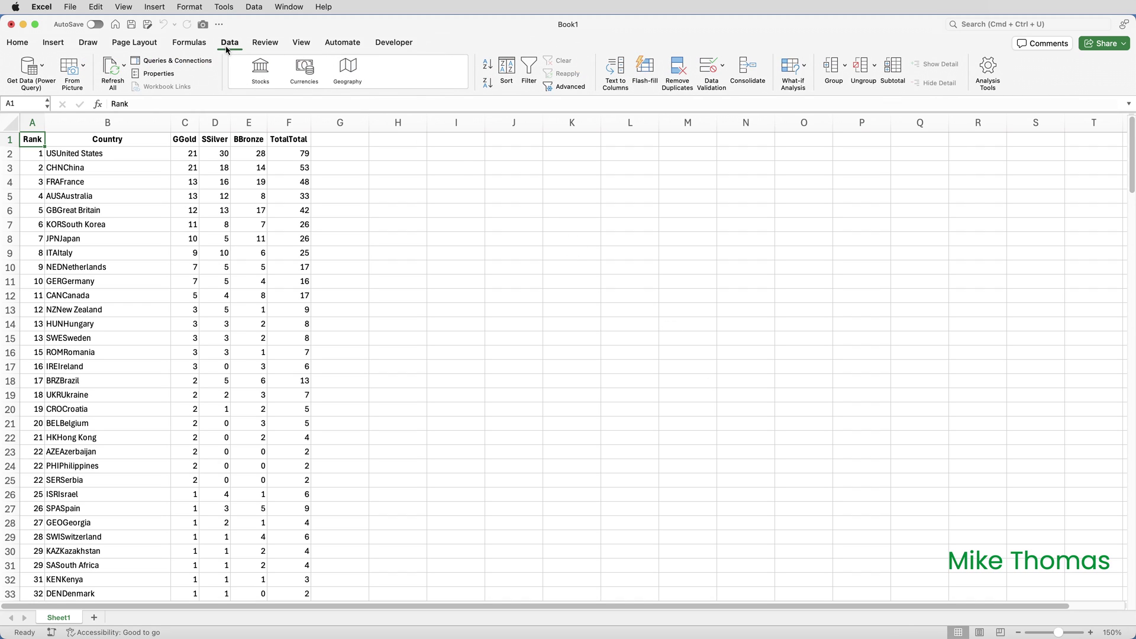
left_click(30, 70)
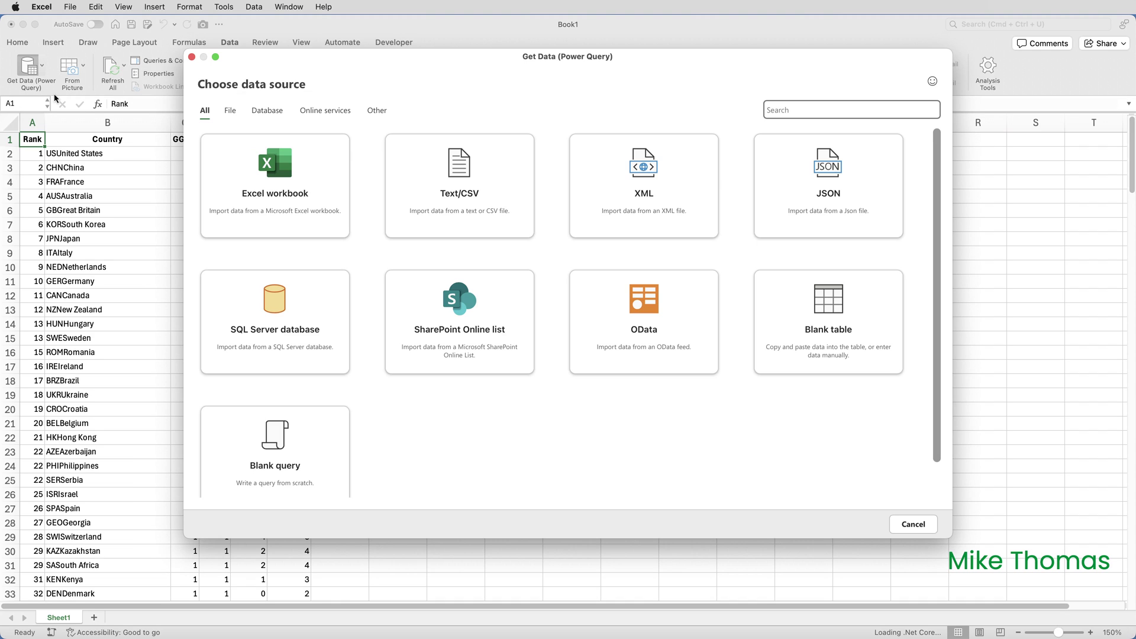
left_click(281, 445)
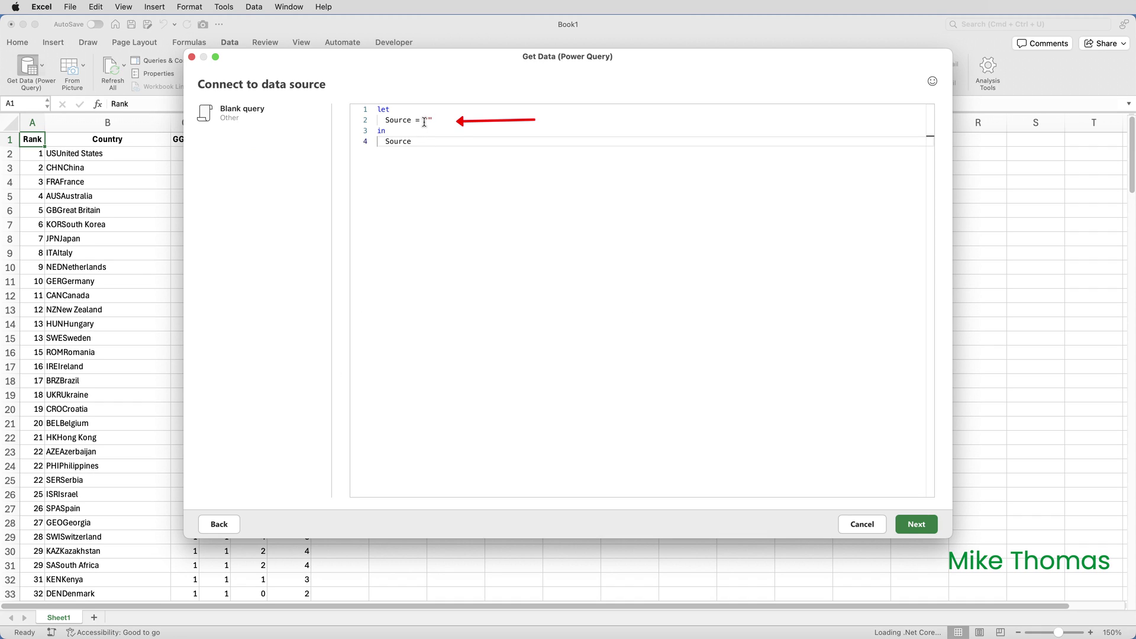
left_click_drag(424, 121, 431, 121)
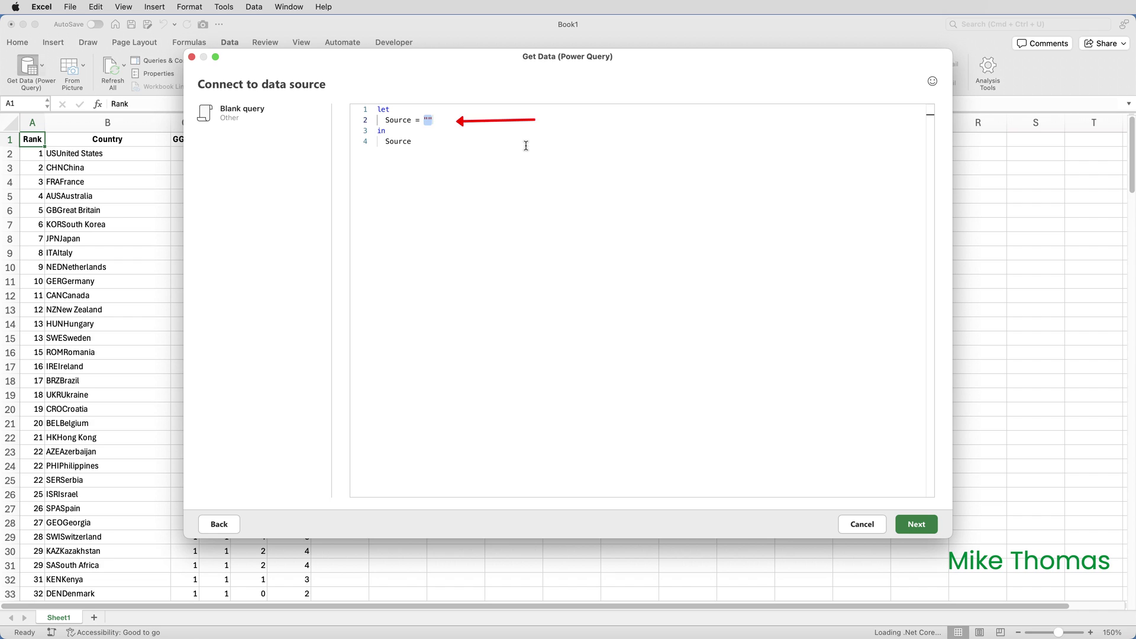
type("Excel.Cu")
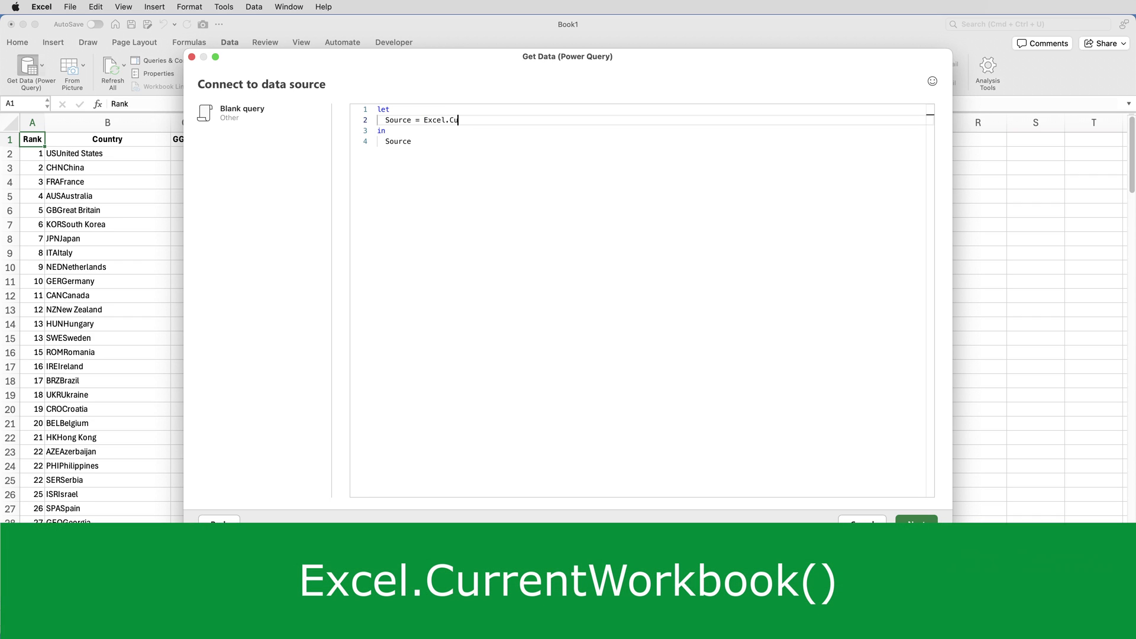
type("rrentWorkbook(")
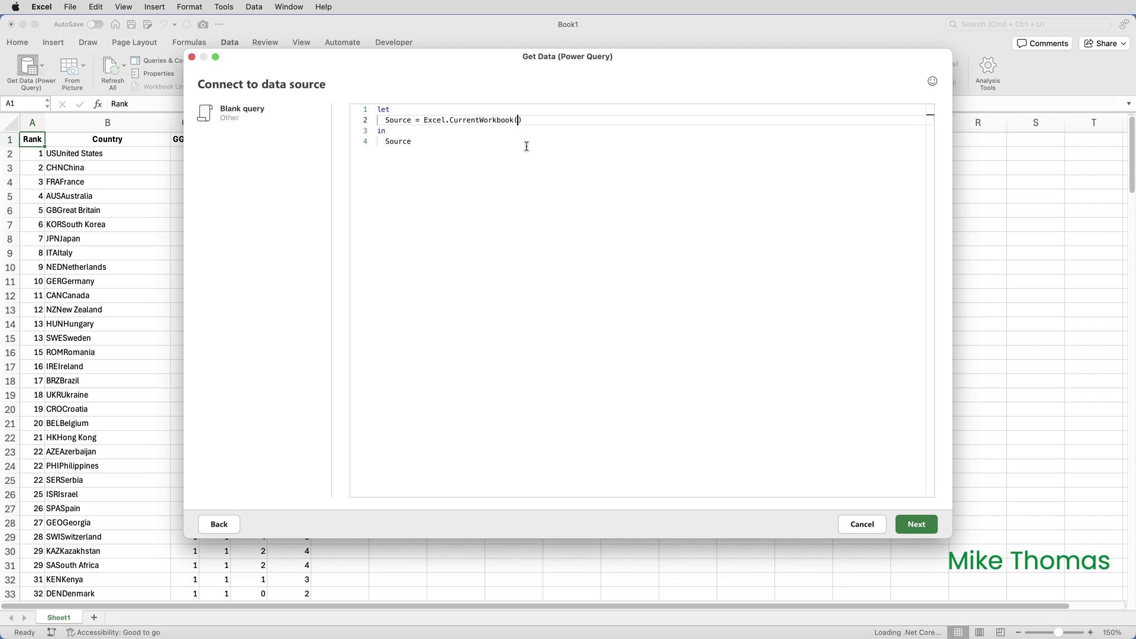
left_click(916, 525)
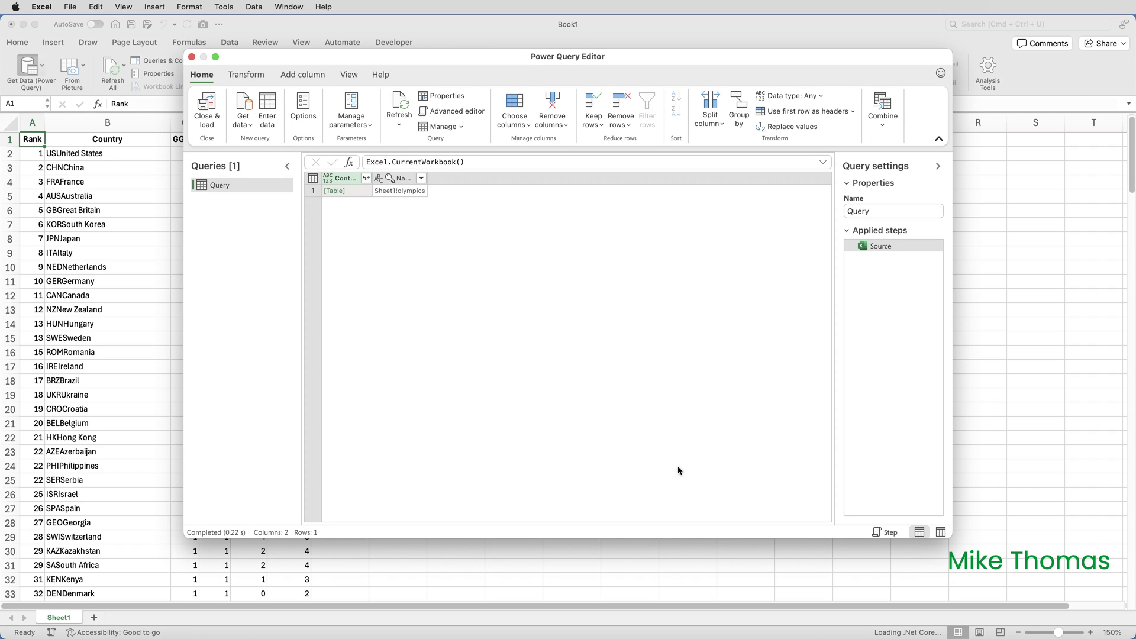
Step: Widen the Content and Name columns, open the olympics [Table], and widen GGold and SSilver
double_click(372, 178)
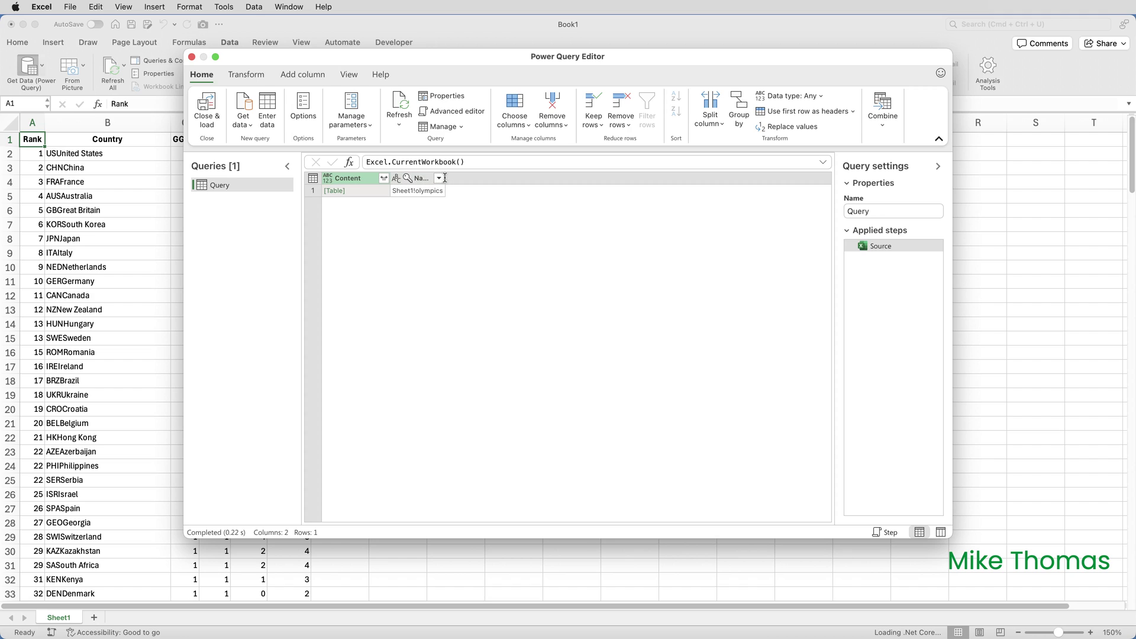
double_click(442, 178)
left_click(335, 191)
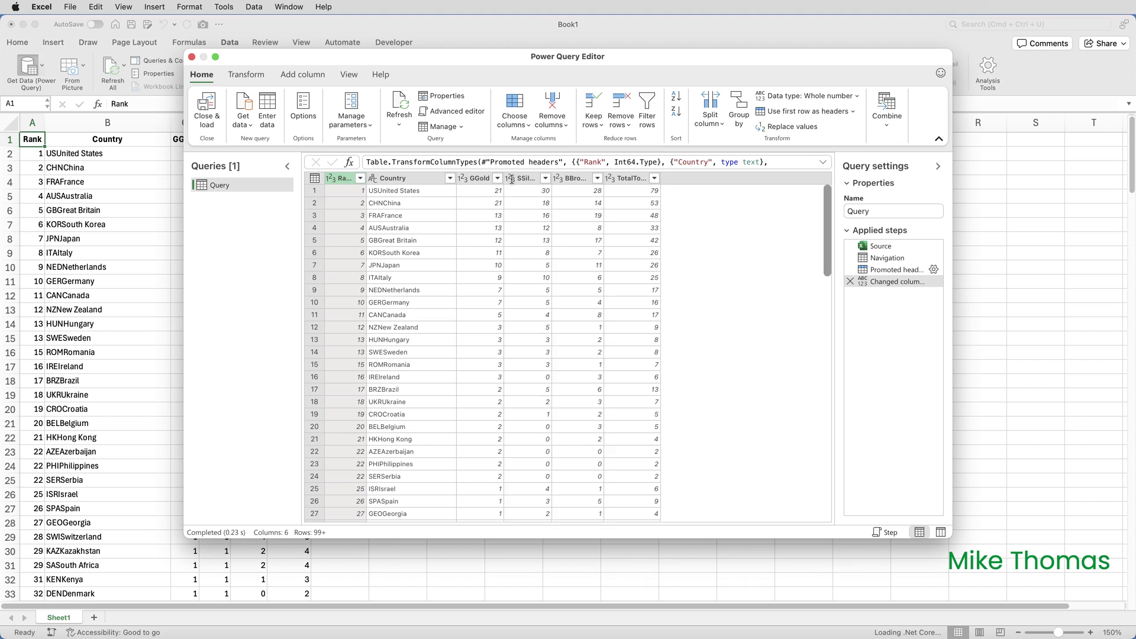
left_click_drag(512, 179, 749, 179)
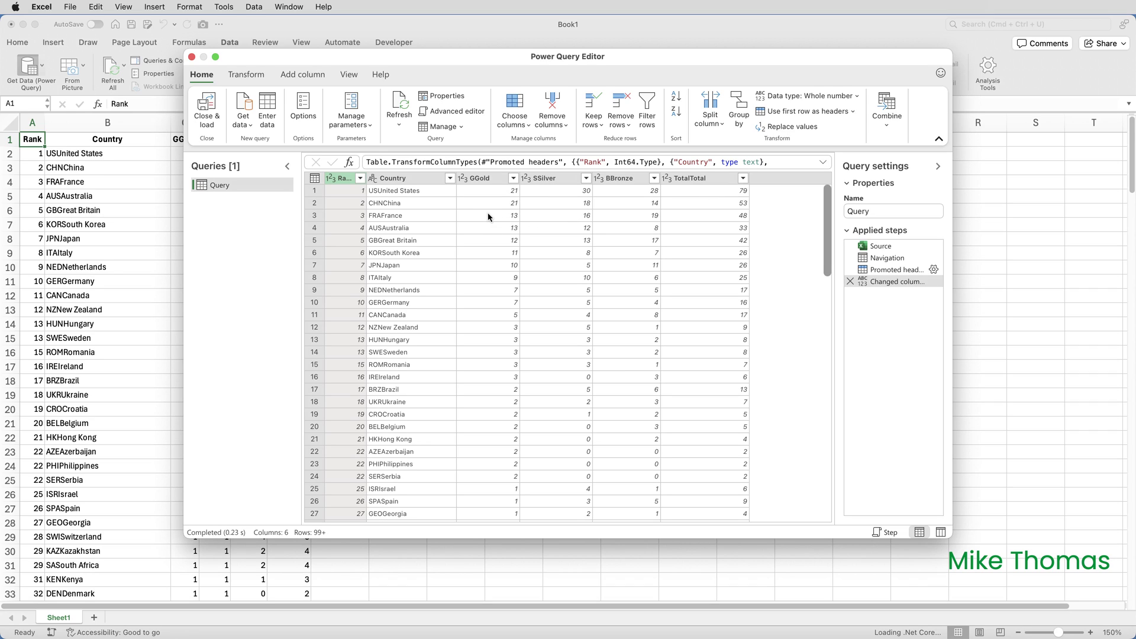
Step: Rename the GGold column to Gold and SSilver to Silver
double_click(474, 179)
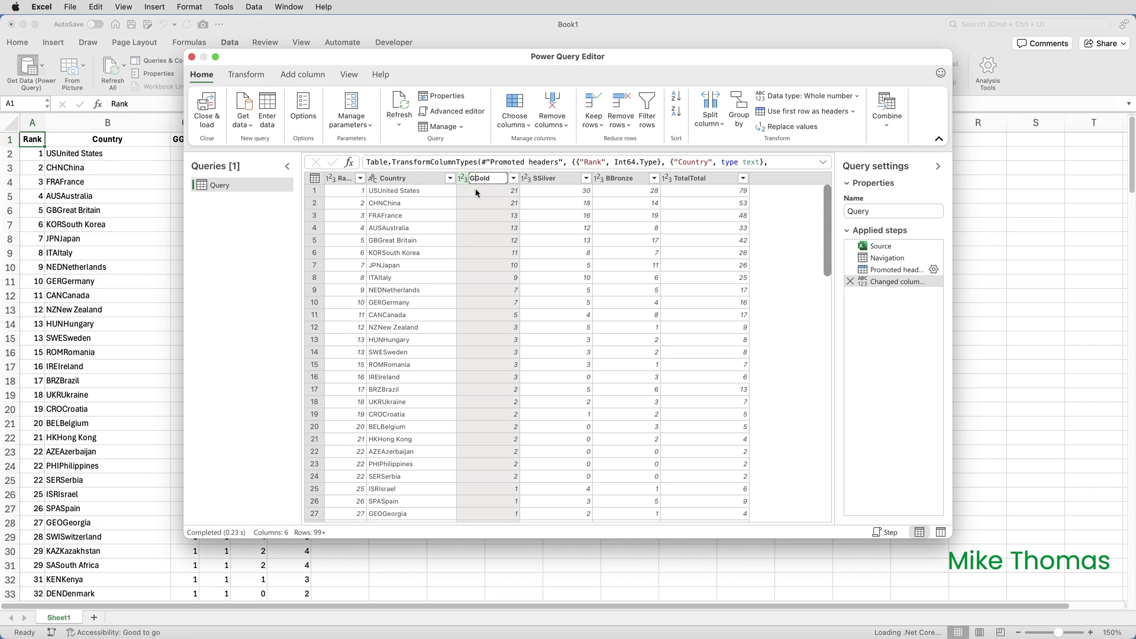
key("Return")
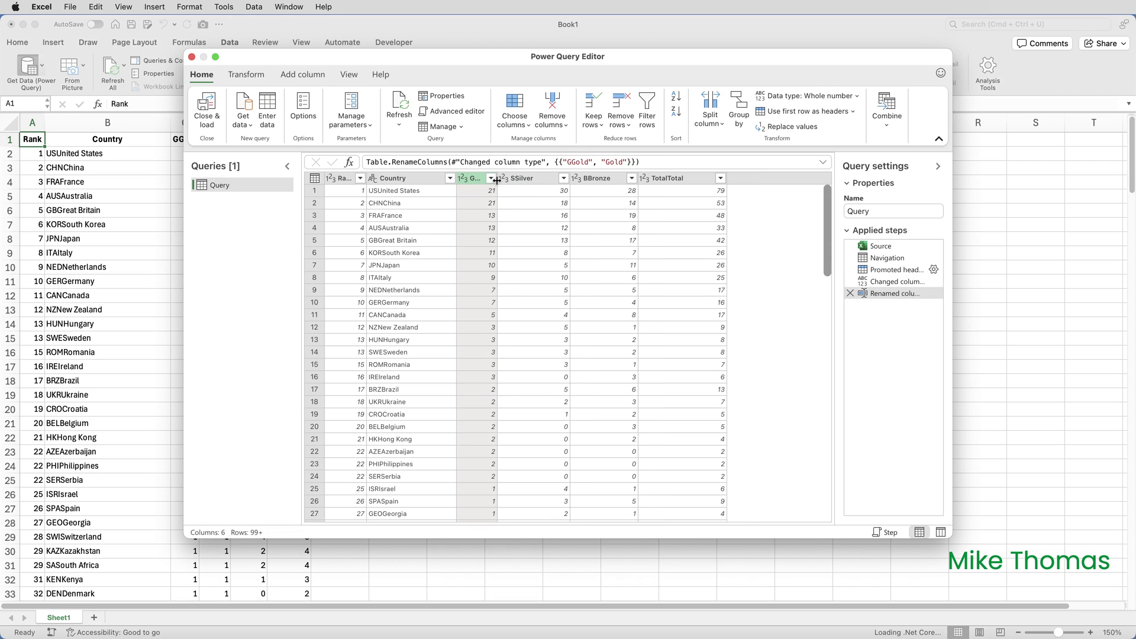
left_click_drag(497, 178, 514, 179)
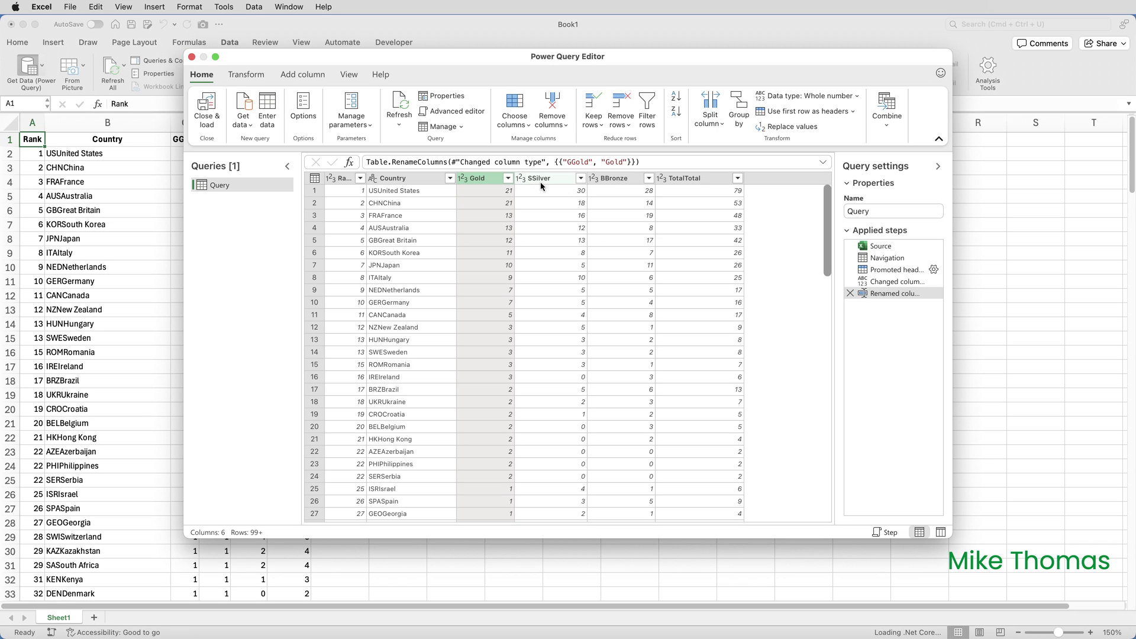
double_click(535, 178)
left_click(531, 178)
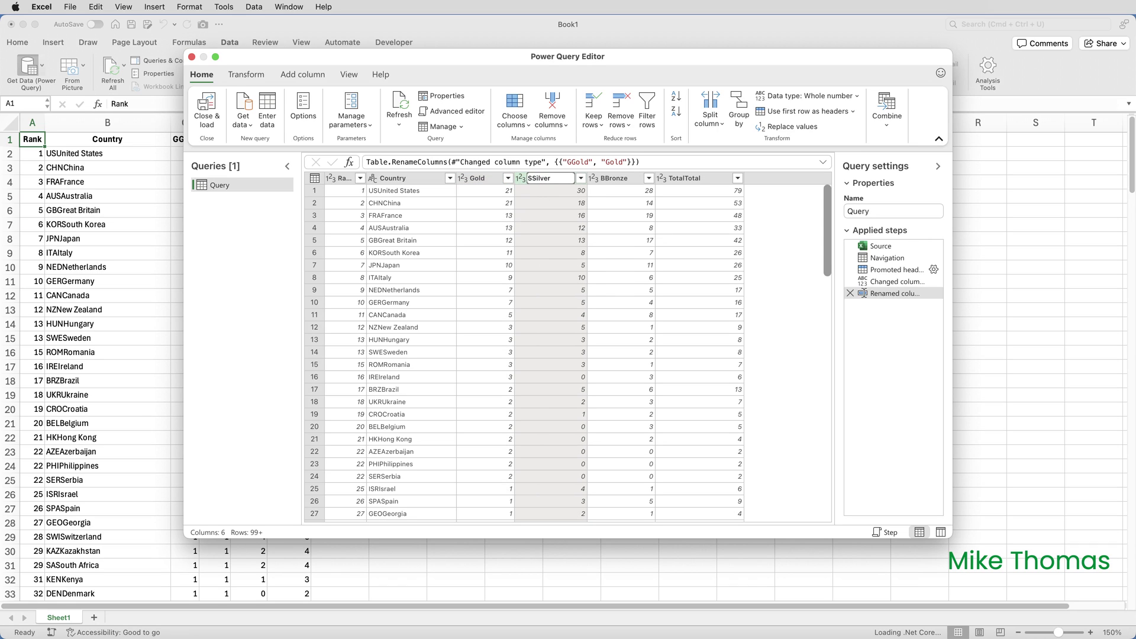
key("BackSpace")
key("Return")
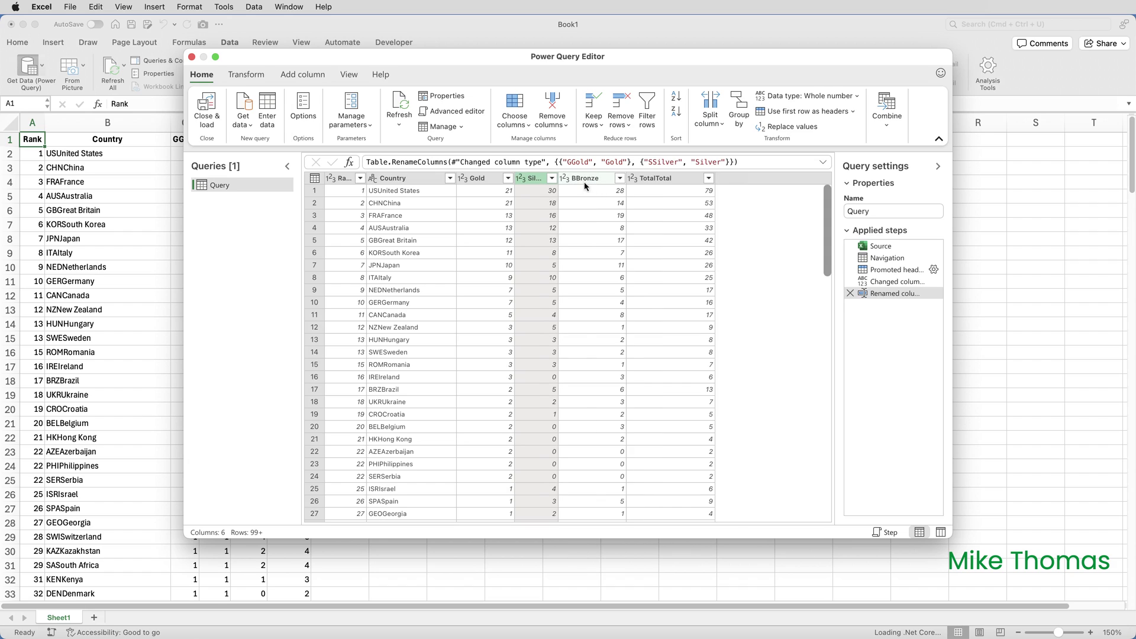
Step: Rename the BBronze column to Bronze and TotalTotal to Total
double_click(585, 178)
left_click(575, 178)
key("BackSpace")
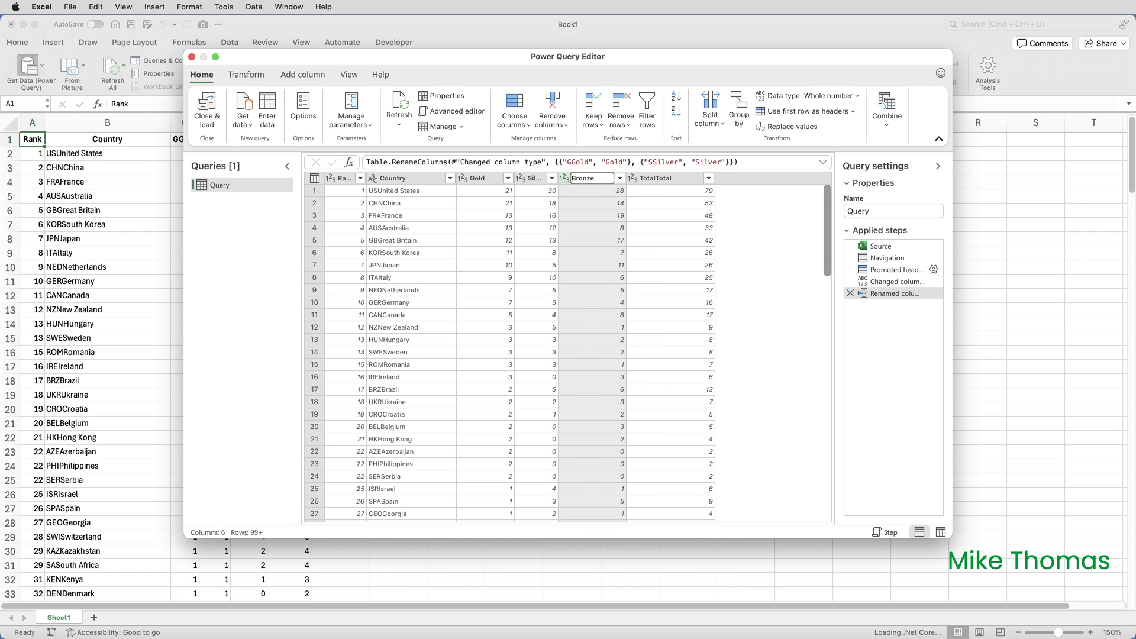
key("Return")
double_click(639, 178)
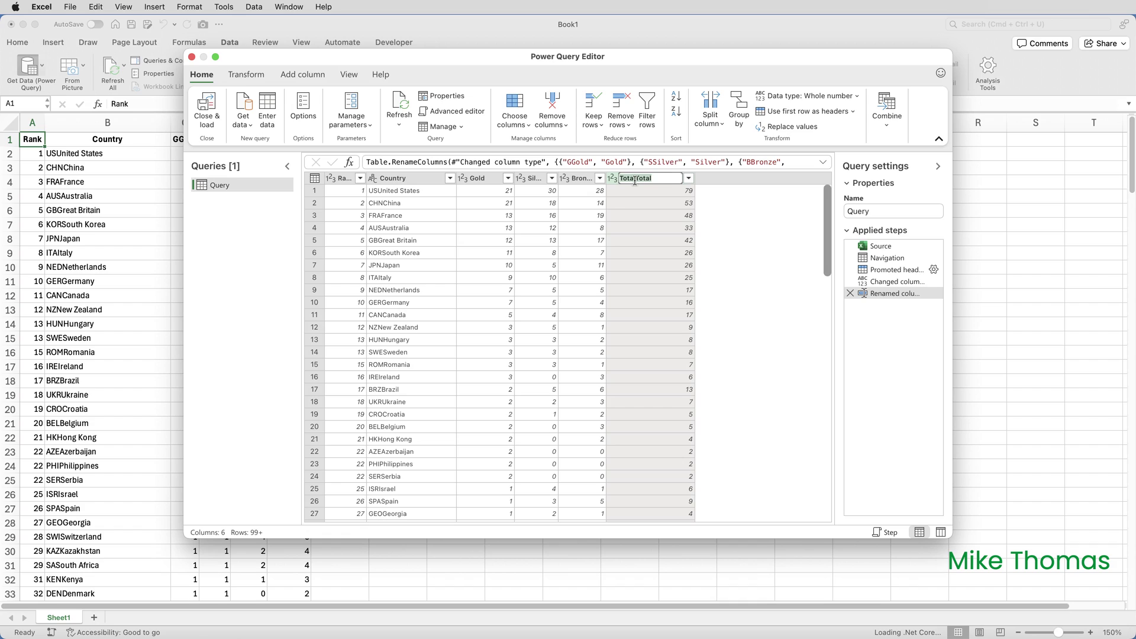
left_click(639, 178)
left_click_drag(634, 178, 598, 183)
key("BackSpace")
key("Return")
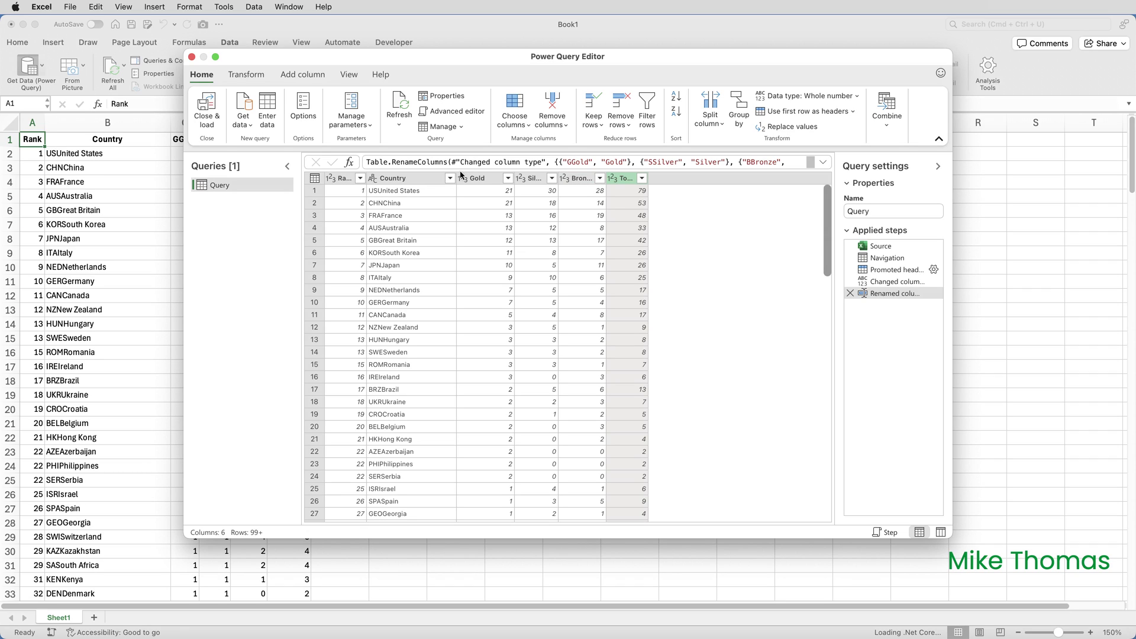
Step: Split Country by uppercase-to-lowercase transitions into Country.1 to Country.4, and widen Country.1
left_click(423, 185)
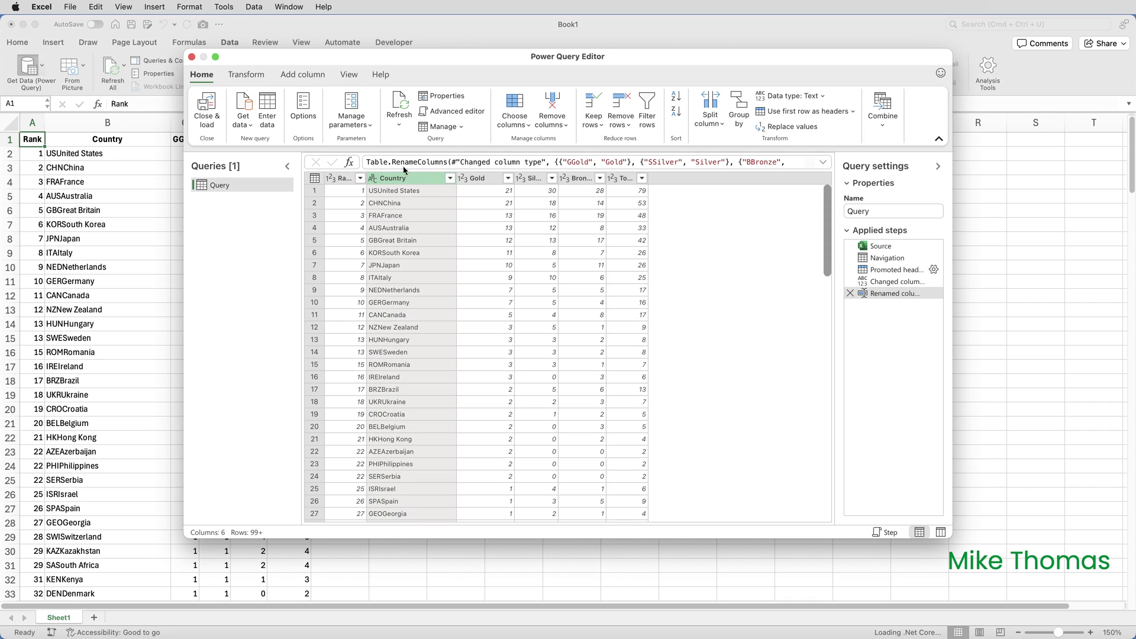
left_click(248, 78)
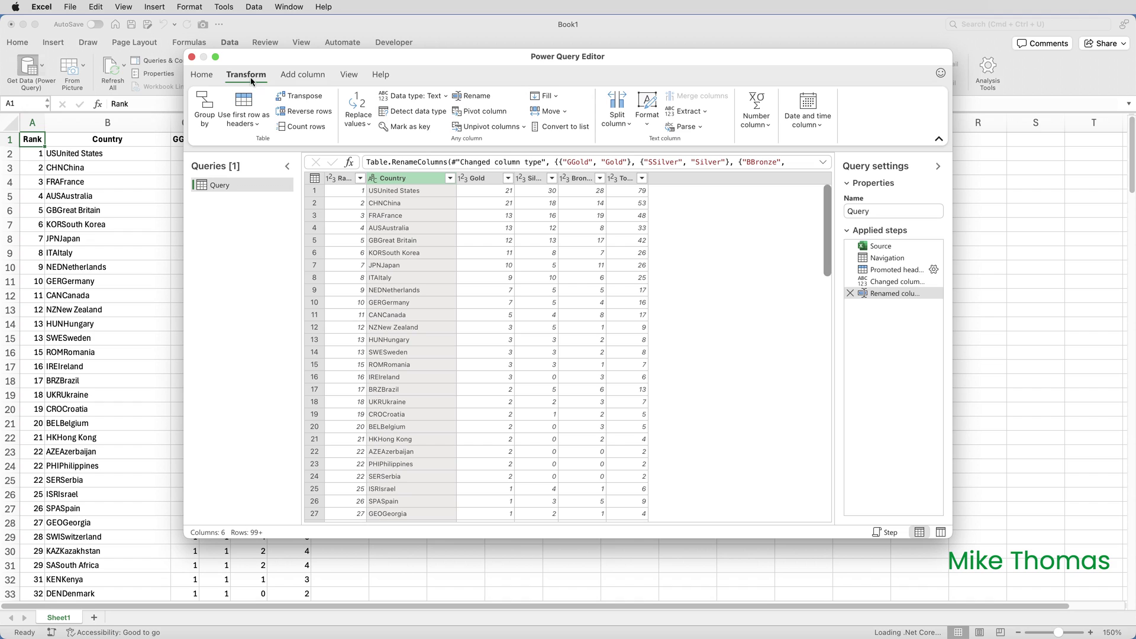
left_click(611, 125)
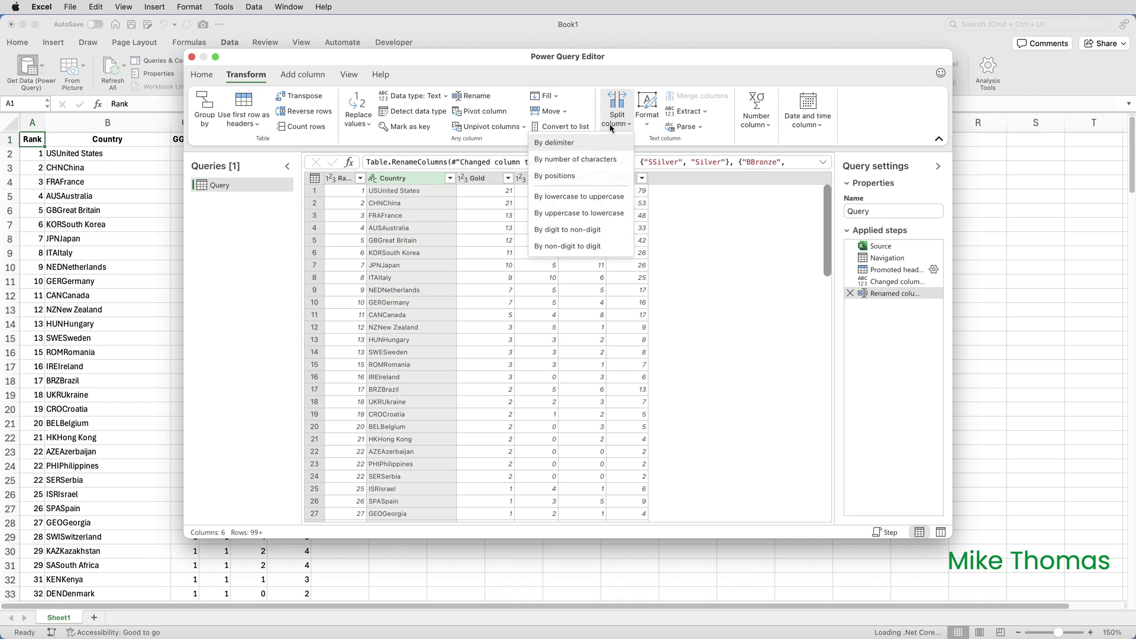
left_click(602, 215)
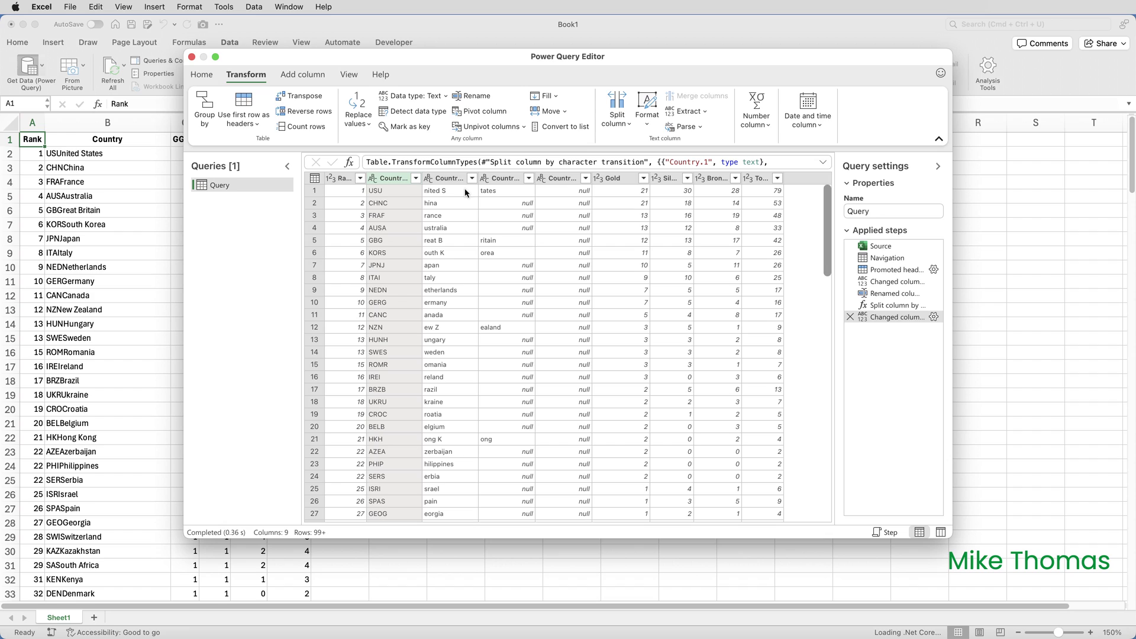
left_click_drag(421, 178, 677, 178)
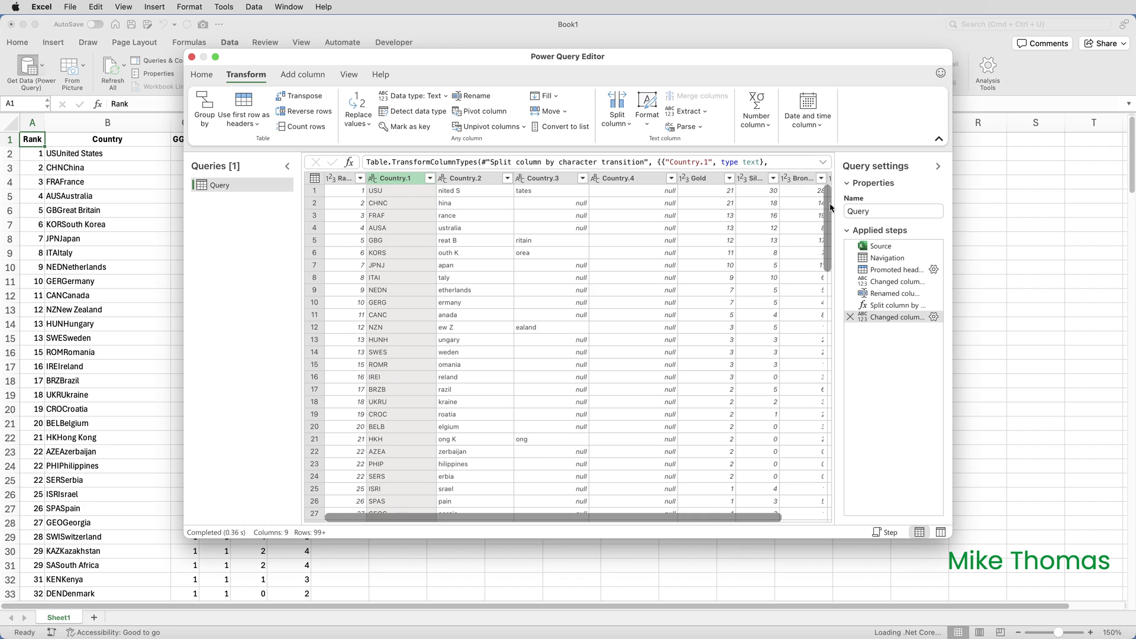
Step: Drop the empty Country.4 column, leaving Country.1 to Country.3
left_click_drag(830, 207, 837, 384)
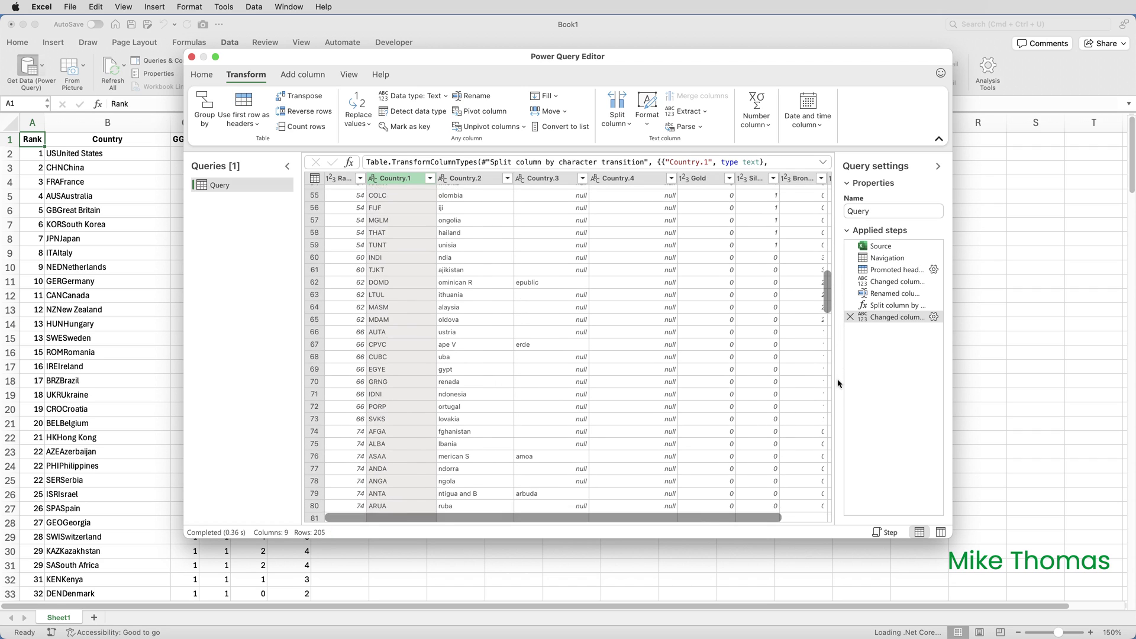
scroll(827, 286, "up", 15)
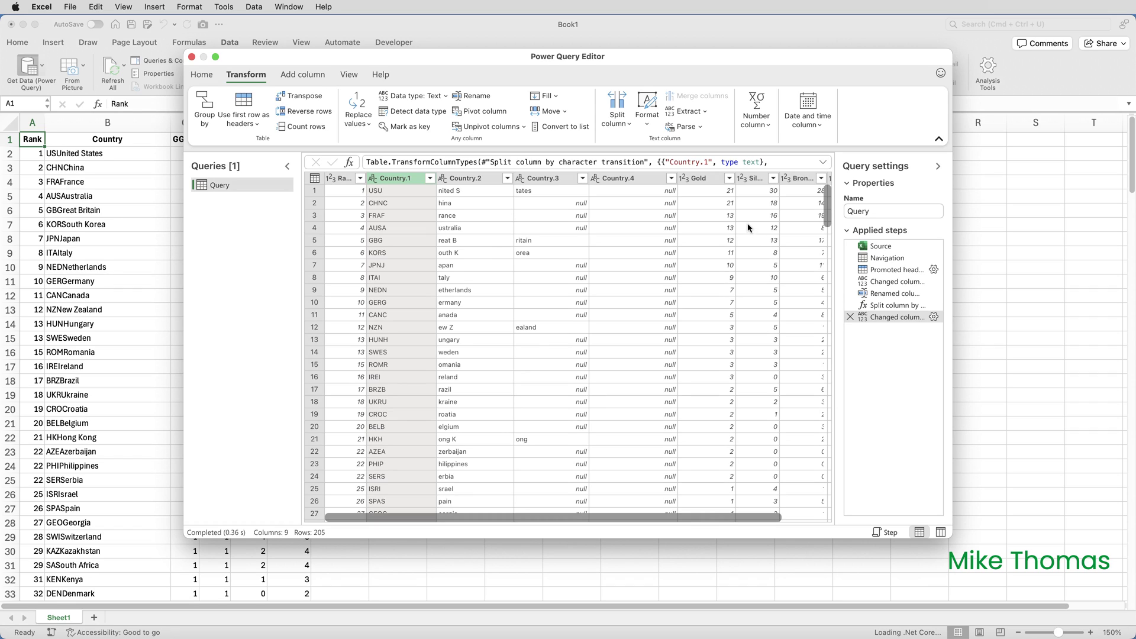
left_click(627, 181)
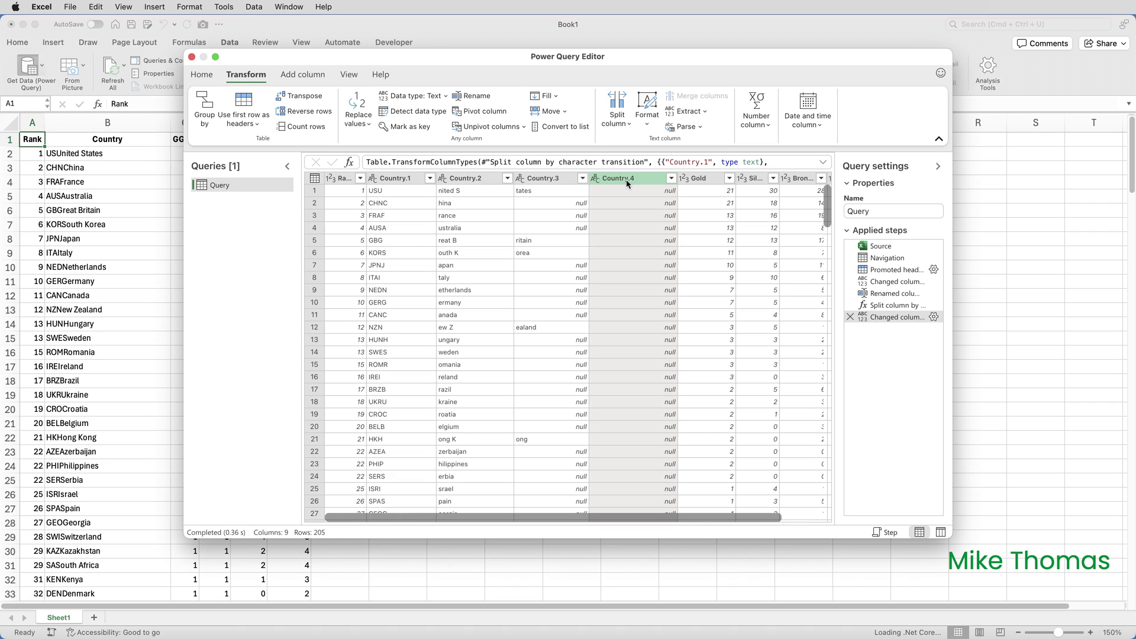
left_click(202, 75)
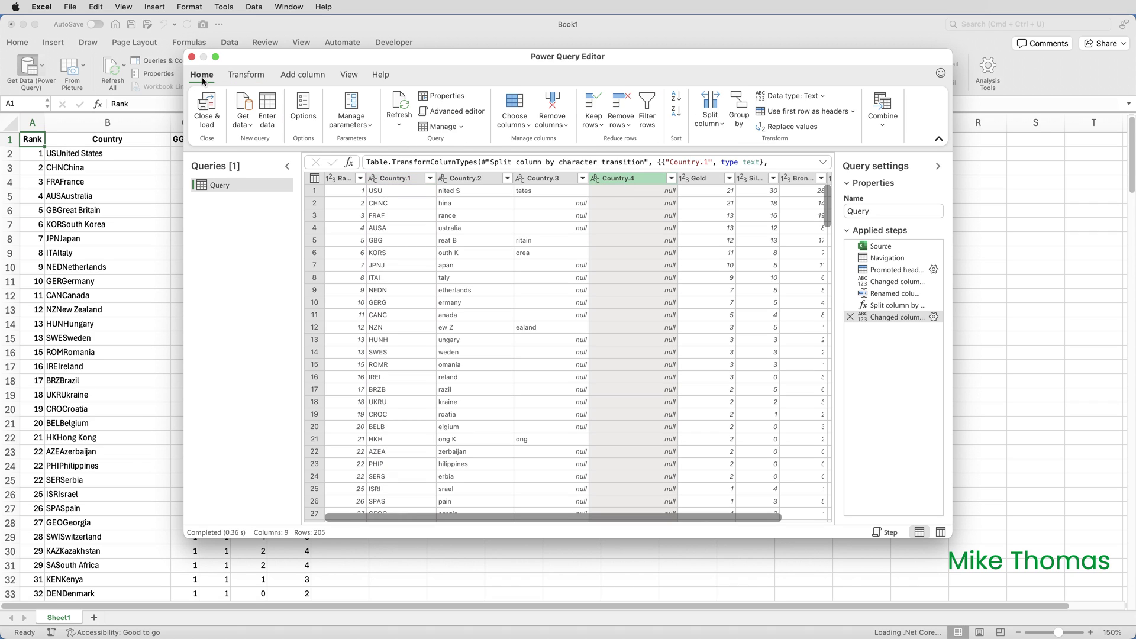
left_click(557, 108)
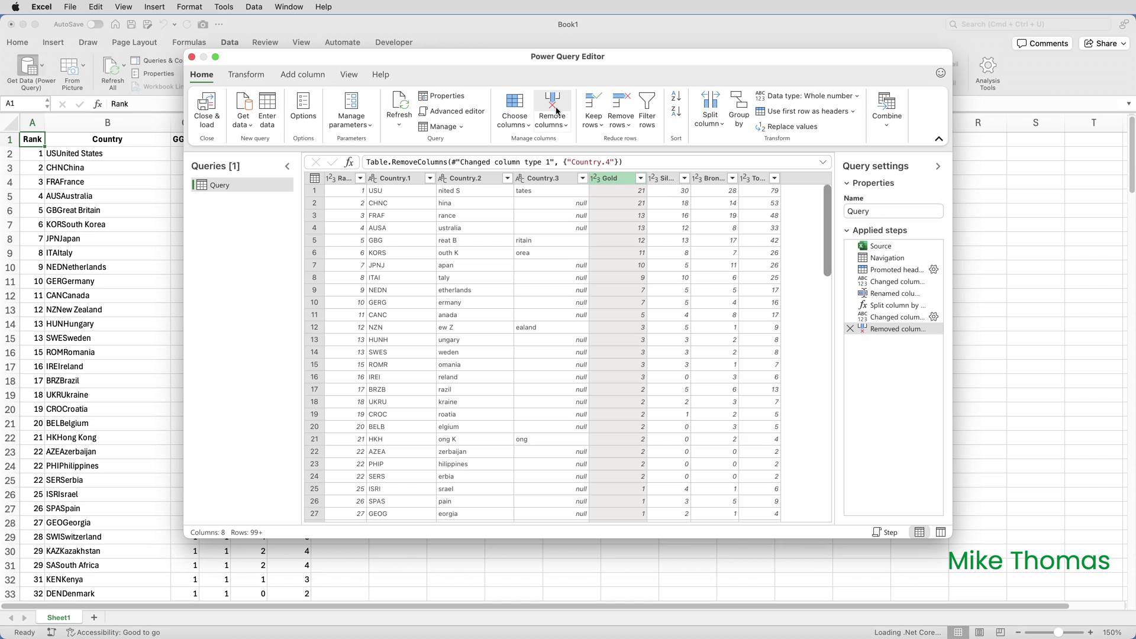
Step: Merge Country.2 and Country.3 with separator --None-- into a Merged column, e.g. 'nited States'
left_click(467, 187)
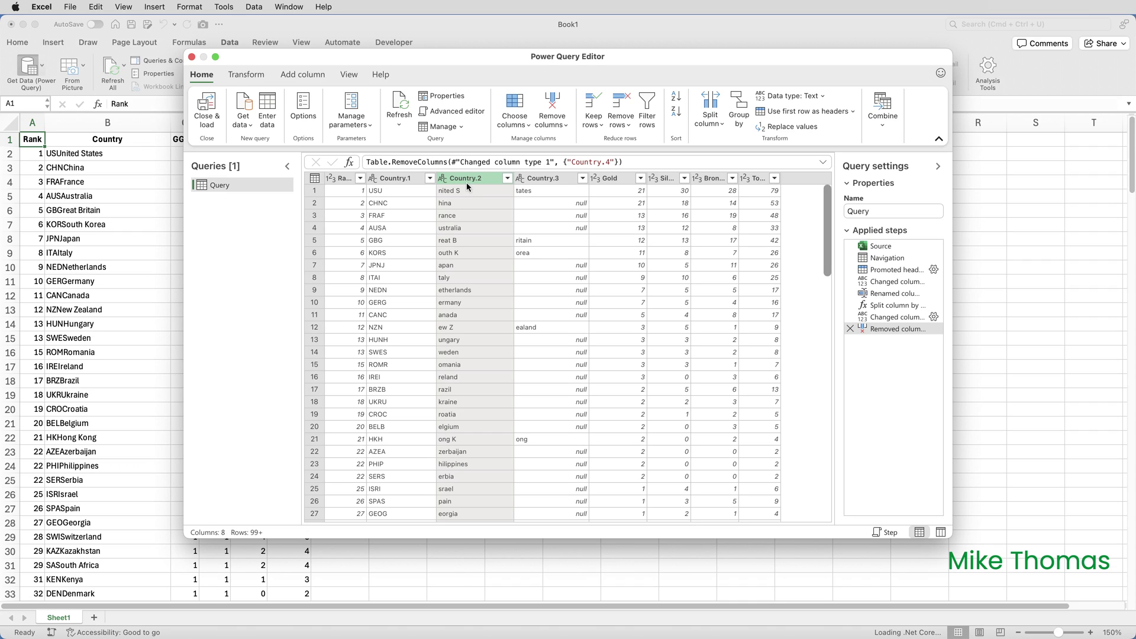
left_click(549, 178, "shift")
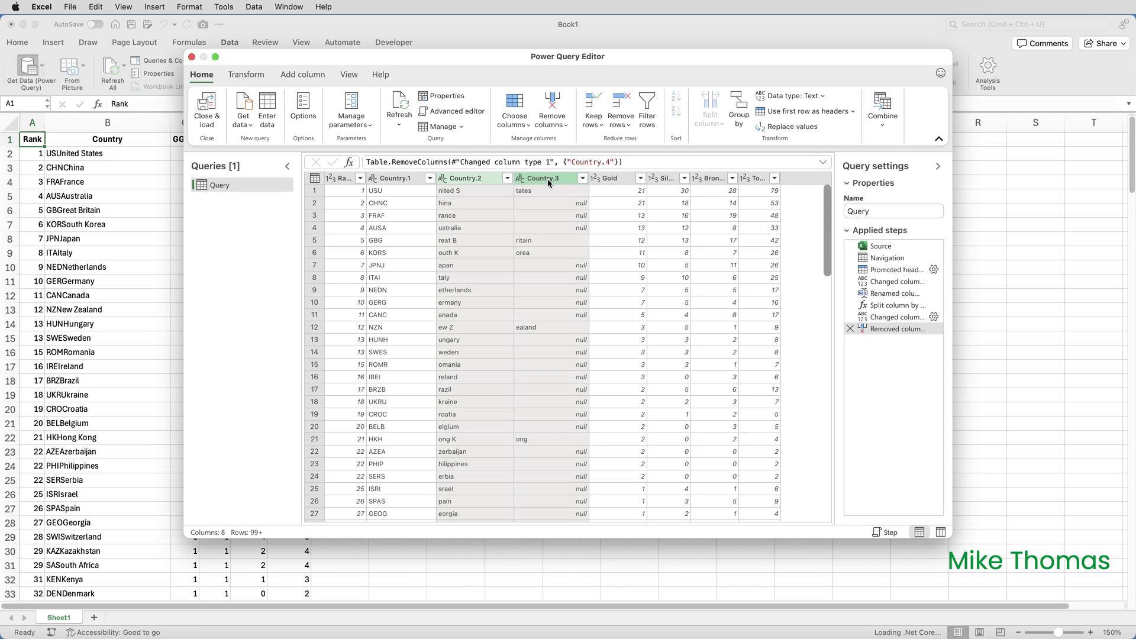
left_click(241, 79)
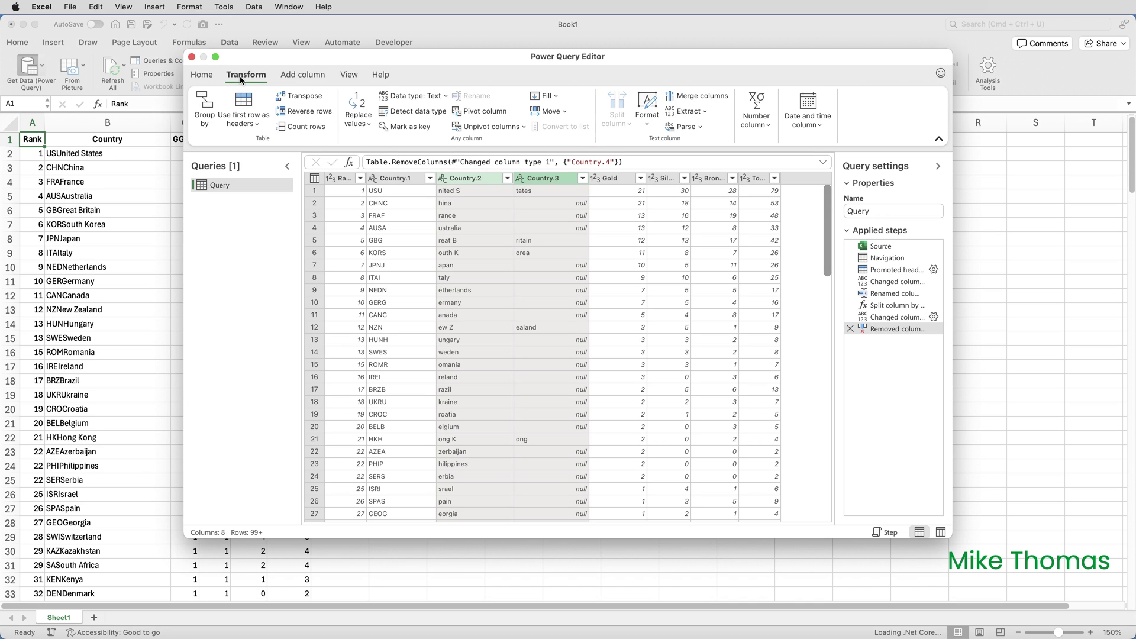
left_click(718, 103)
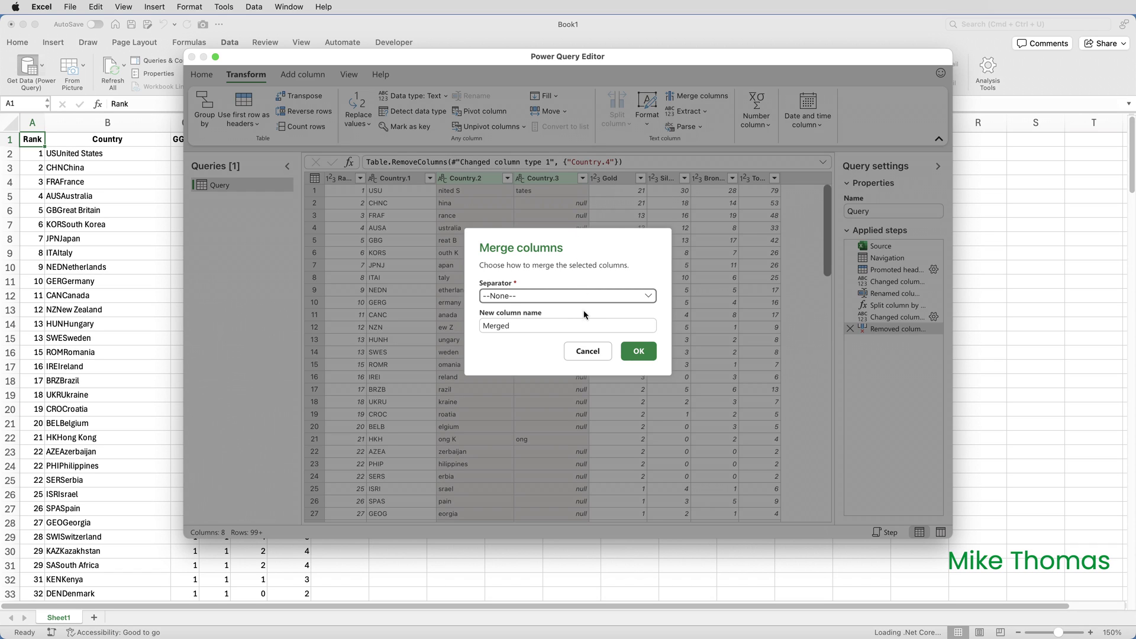
left_click(639, 351)
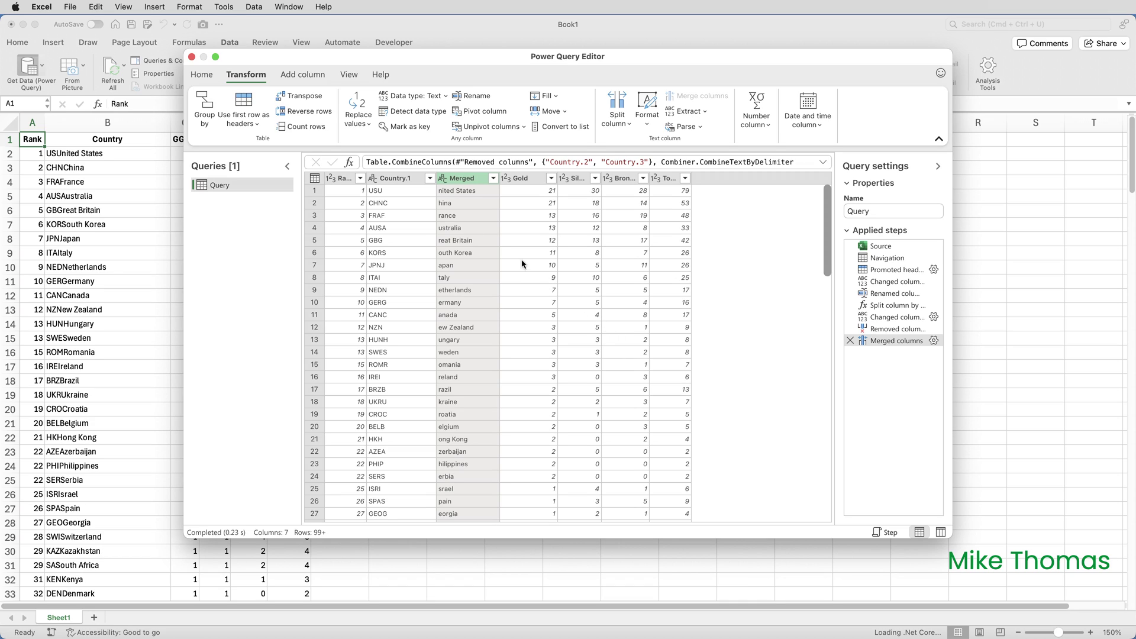
left_click(392, 181)
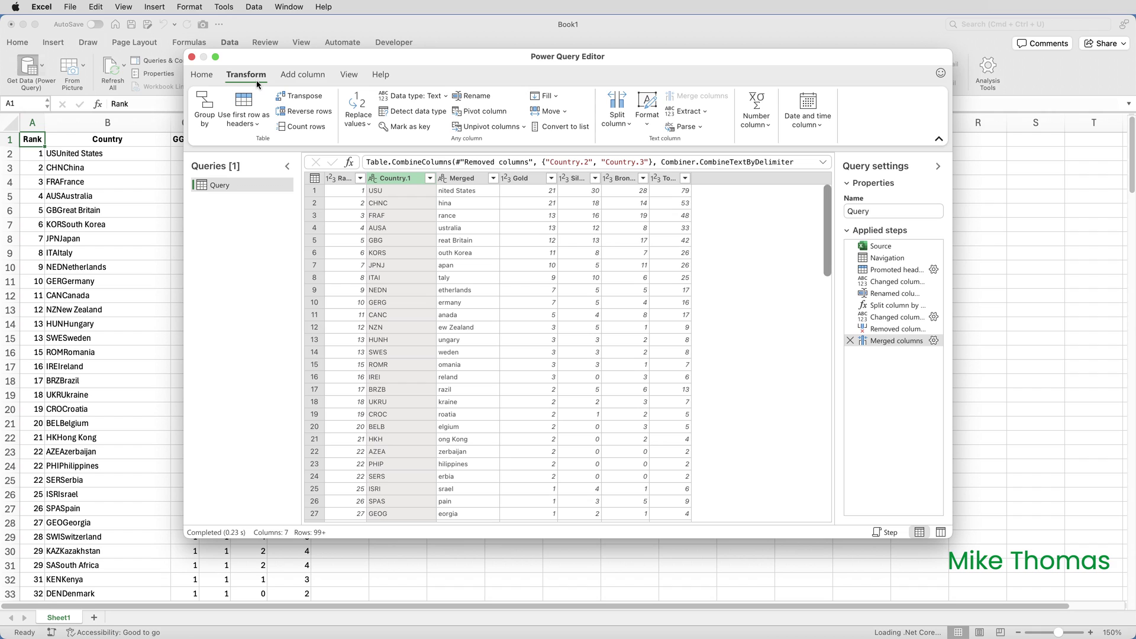
Step: Extract the last 1 character of Country.1, leaving codes like 'U', 'C', 'F'
left_click(686, 112)
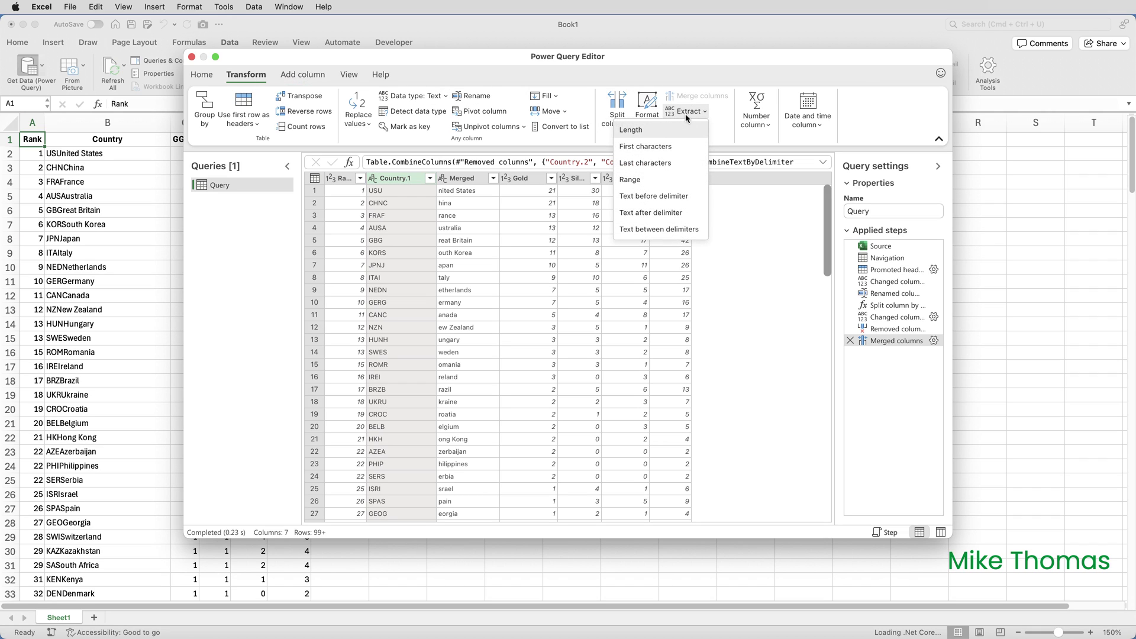
left_click(668, 163)
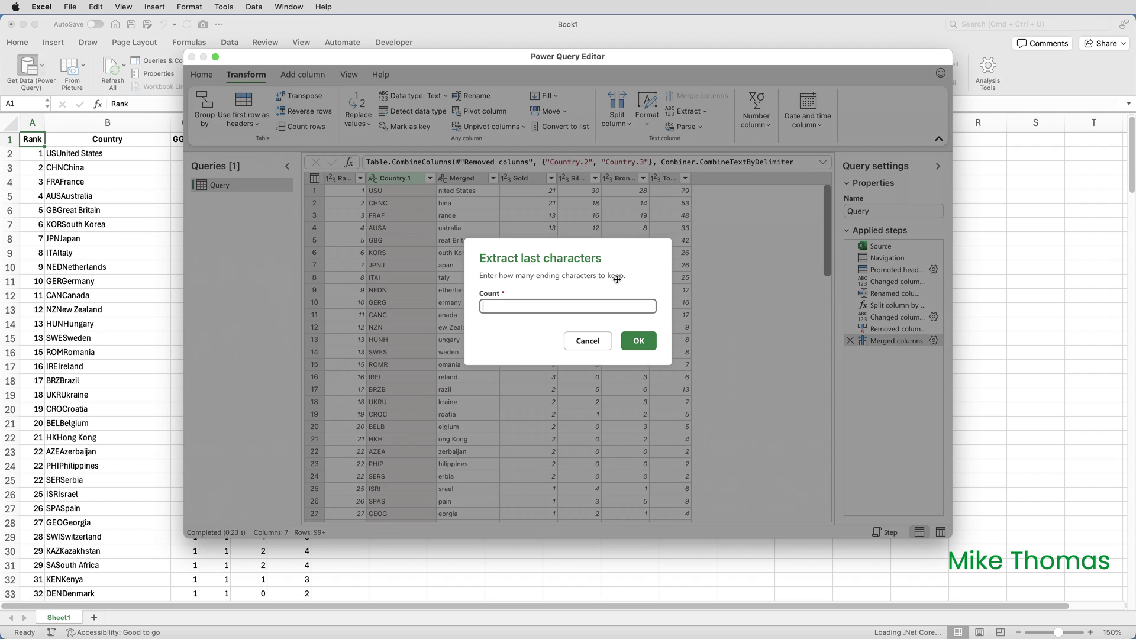
type("1")
left_click(648, 341)
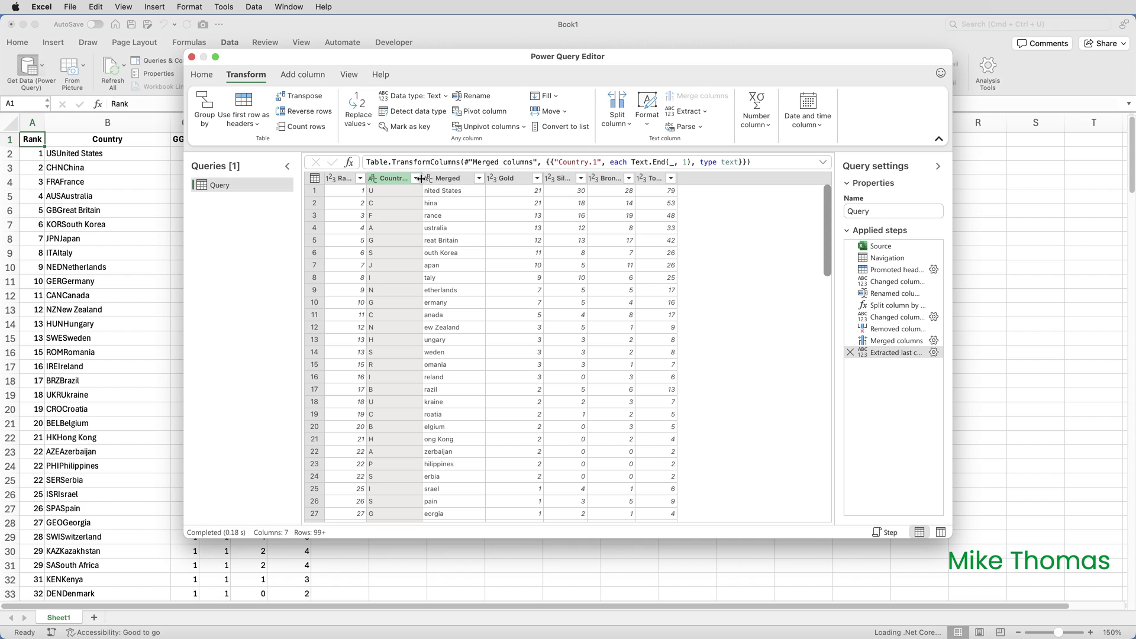
left_click_drag(421, 178, 438, 243)
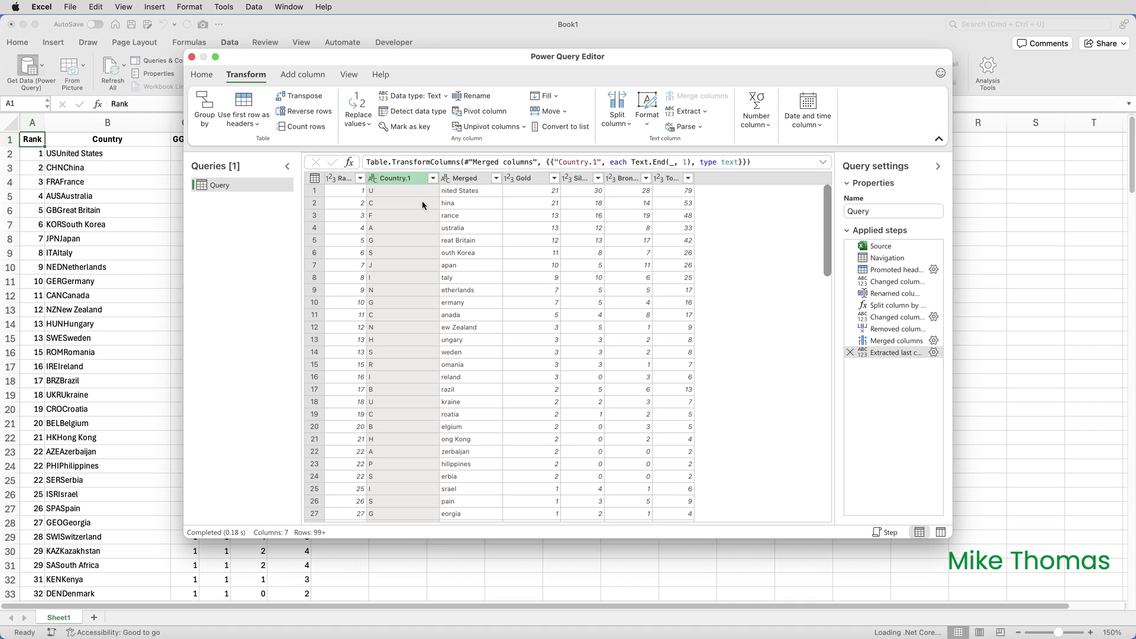
left_click(468, 183, "shift")
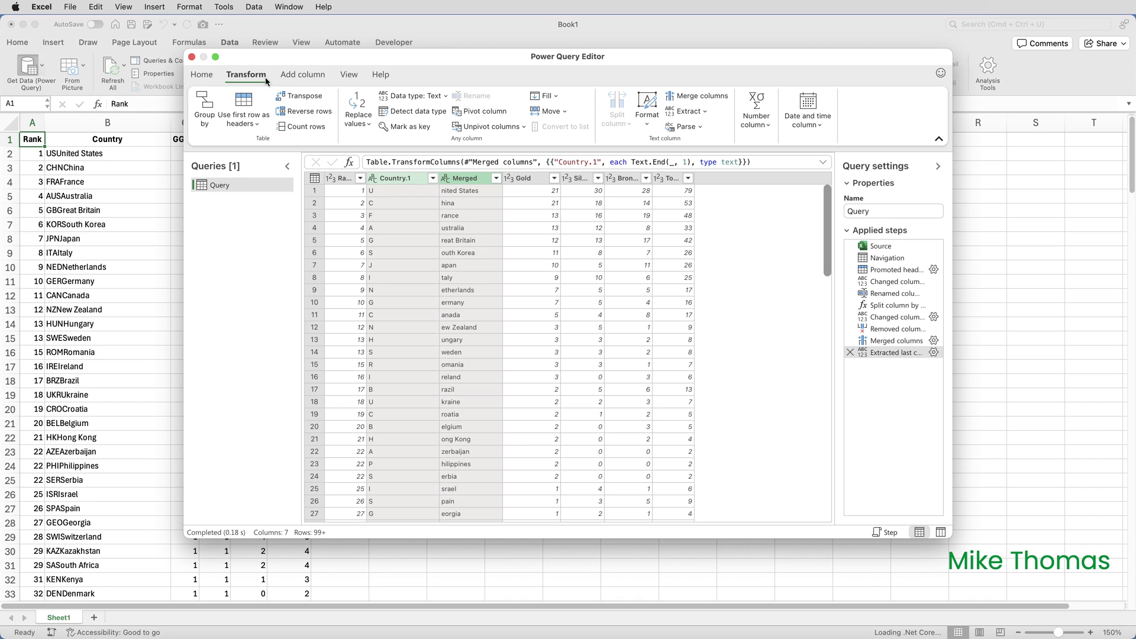
Step: Merge Country.1 and Merged into a new column named Country, e.g. 'United States'
left_click(695, 96)
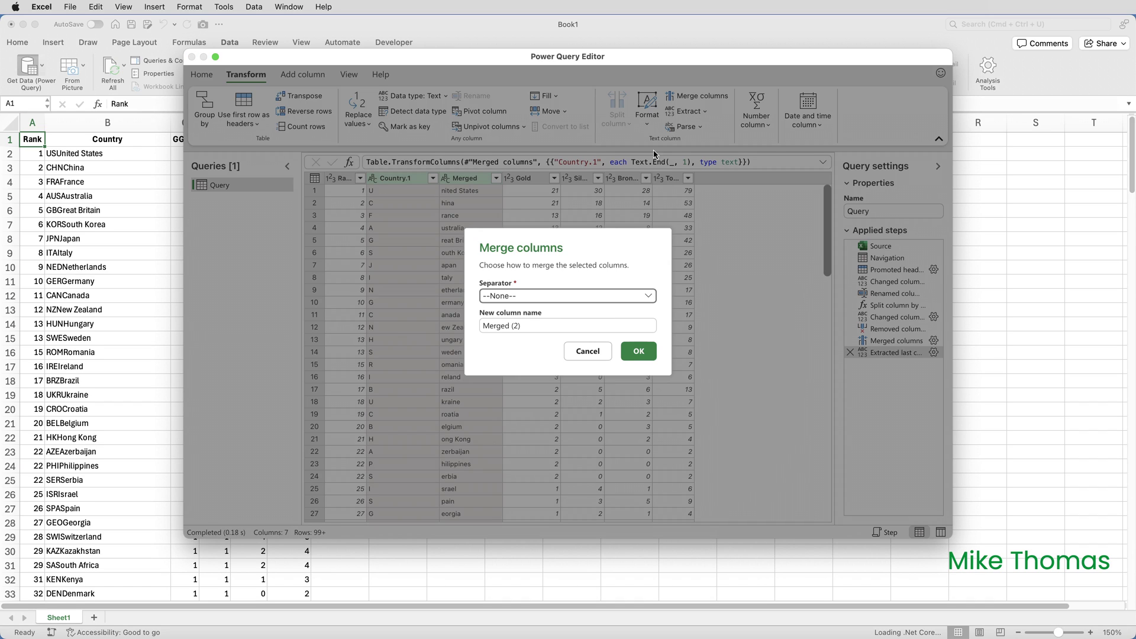
left_click(539, 324)
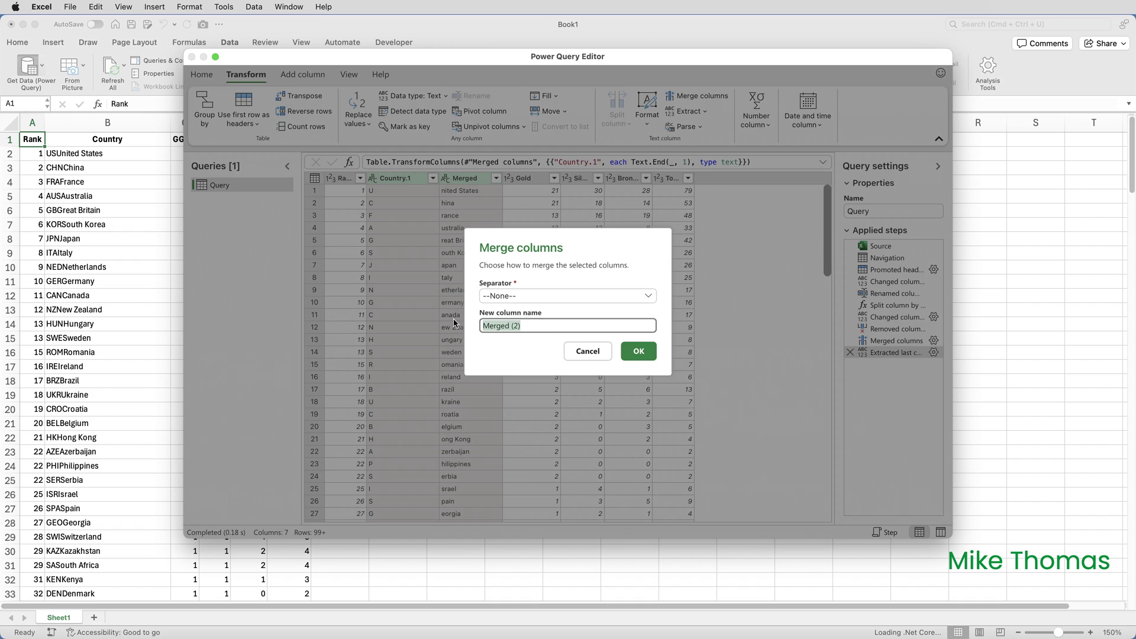
type("Country")
left_click(629, 352)
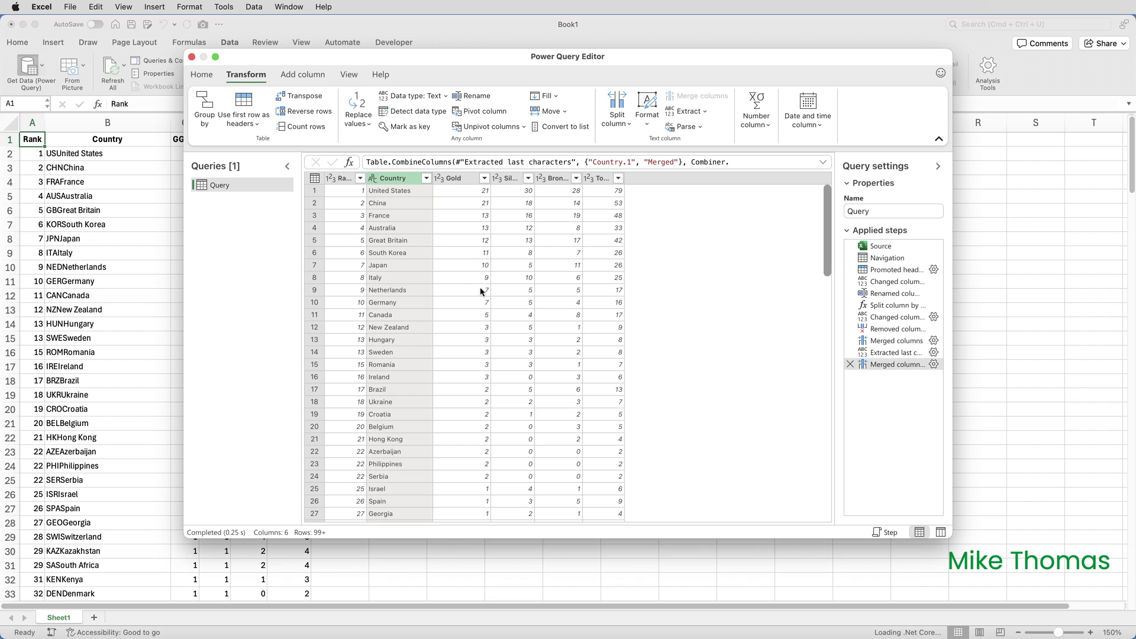
Step: Close and load the query into the workbook, then view the original data on Sheet1
left_click(201, 76)
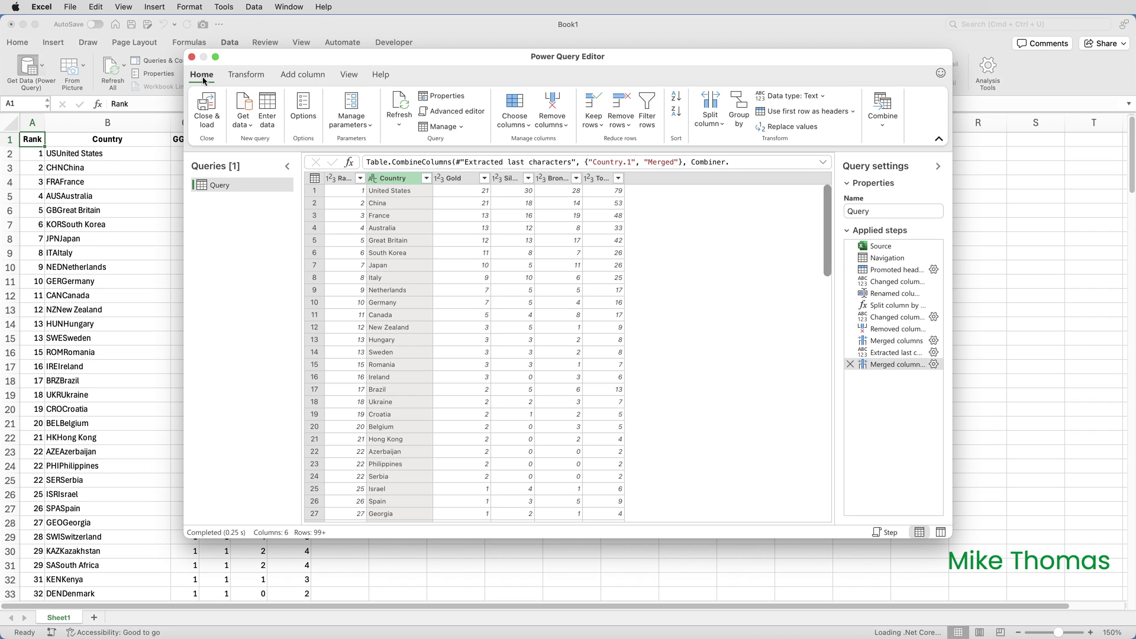
left_click(206, 110)
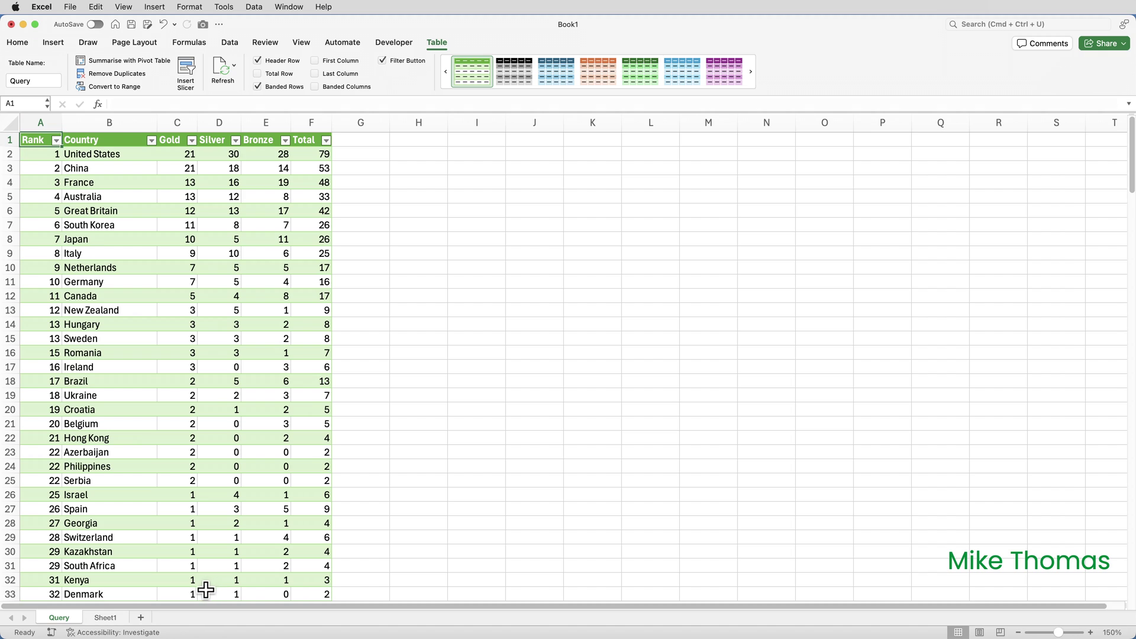
left_click(106, 618)
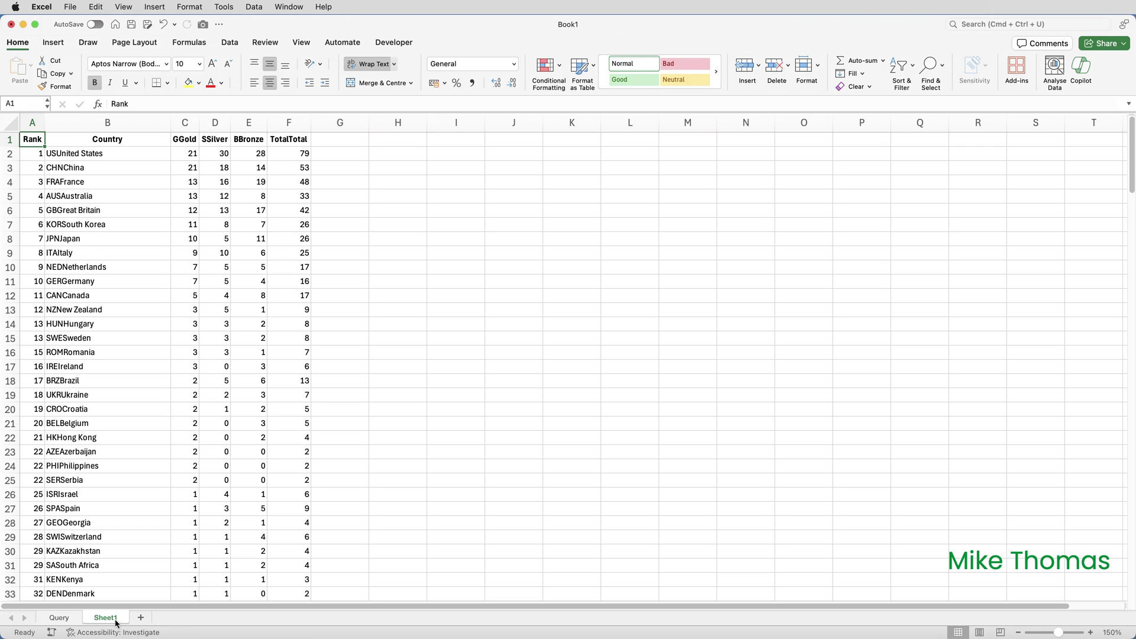
Step: Hide the Sheet1 worksheet, leaving only the Query sheet visible, and select cell B1
right_click(117, 622)
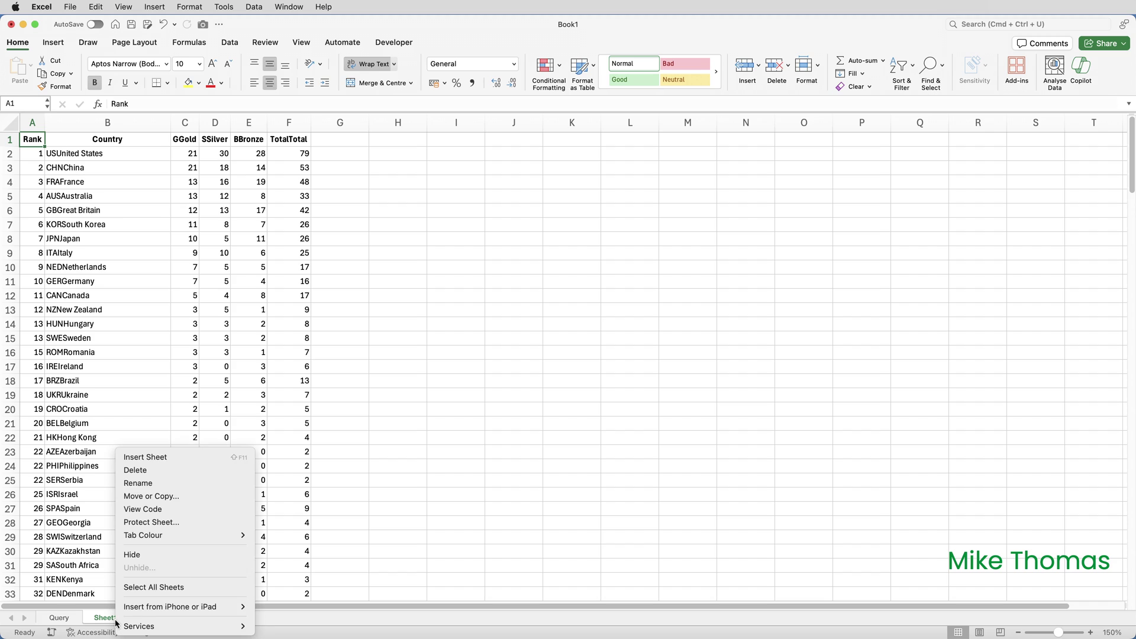
left_click(145, 559)
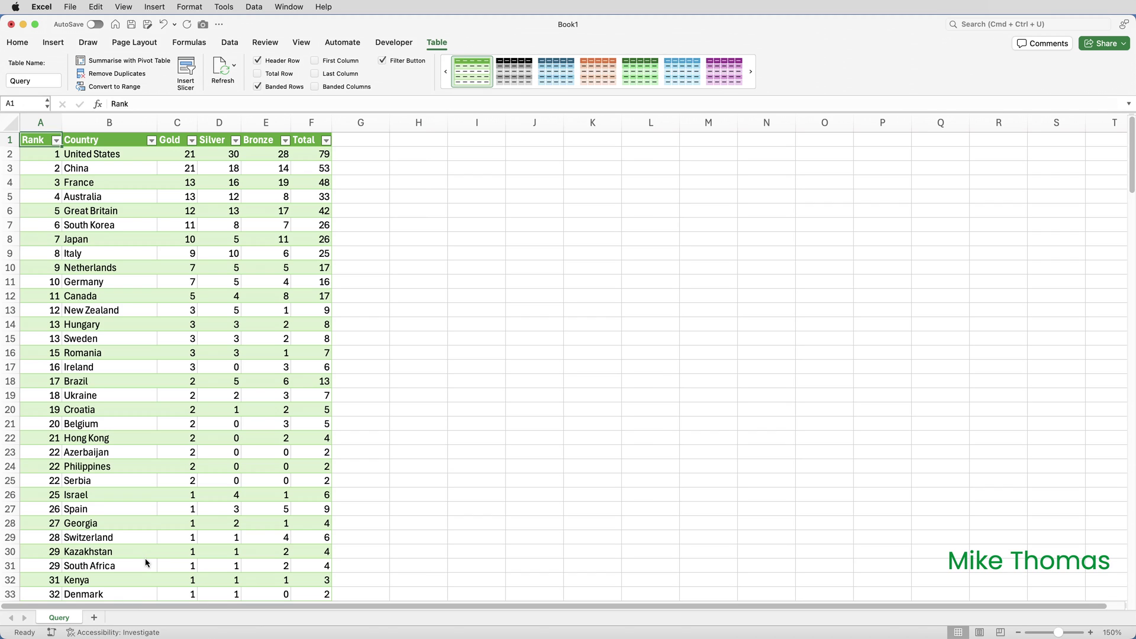
left_click(124, 141)
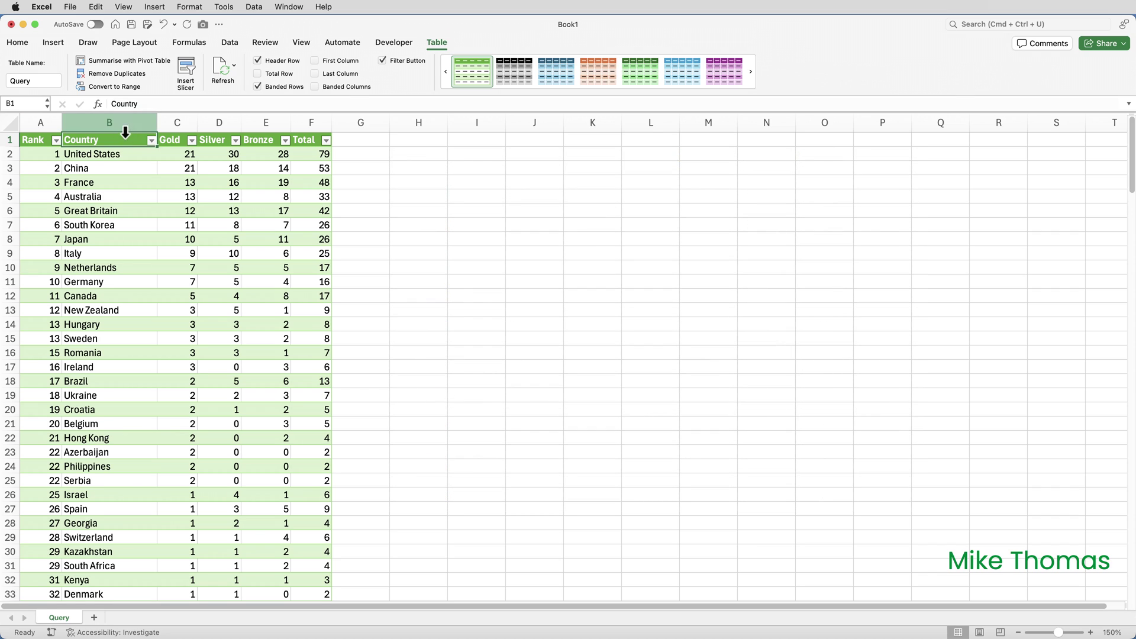
Step: Insert a new table column before Country, widen it and head it 'Flag'
left_click(125, 127)
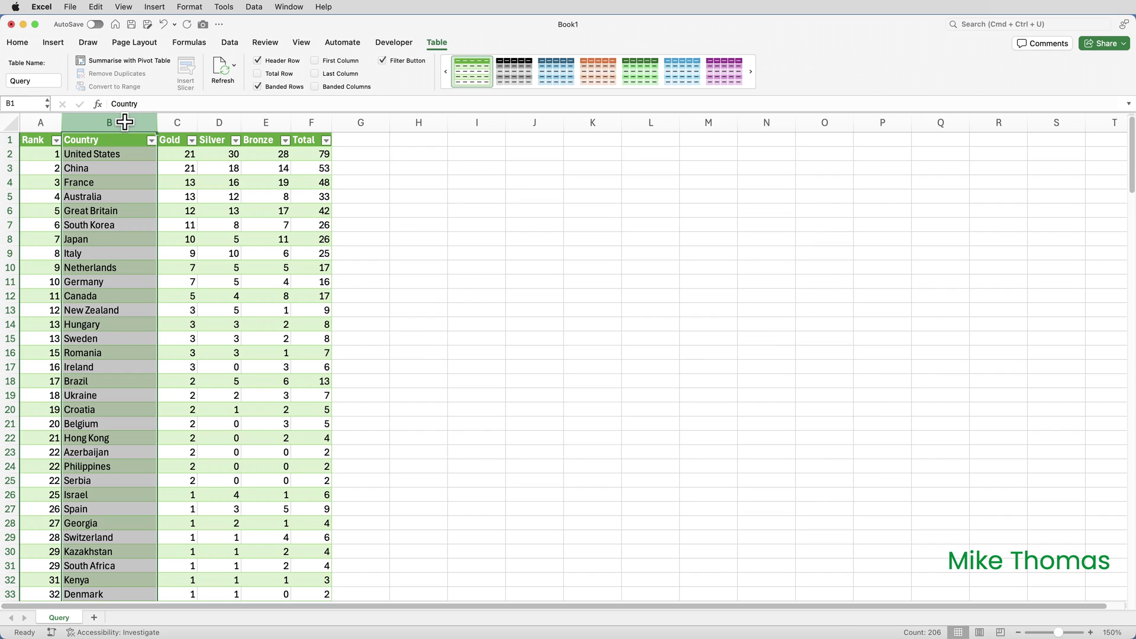
right_click(125, 123)
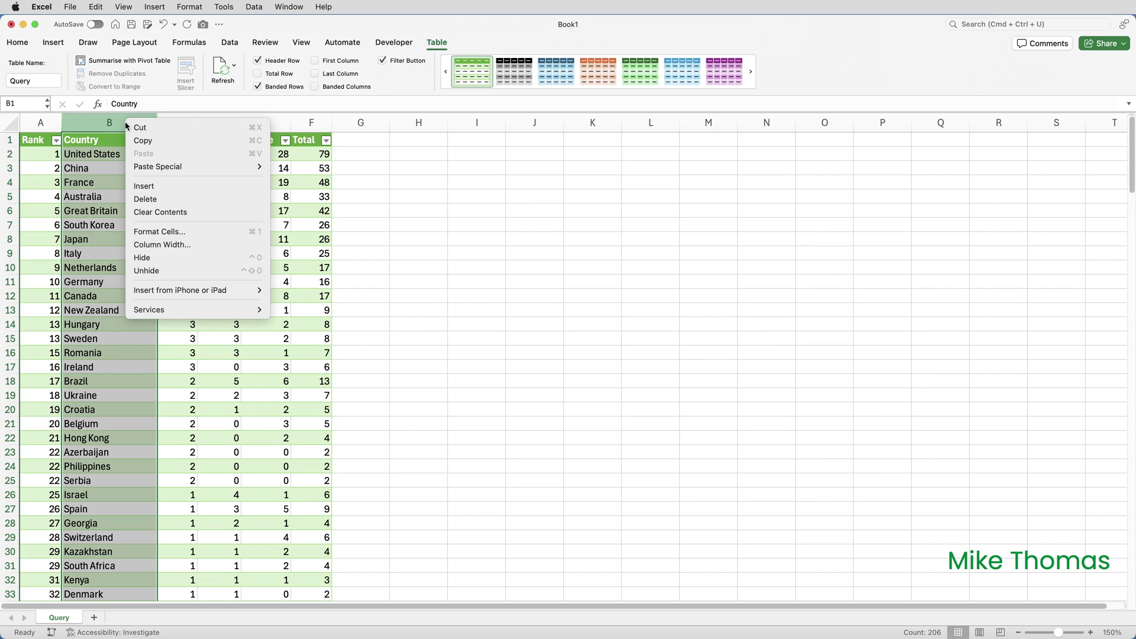
left_click(162, 186)
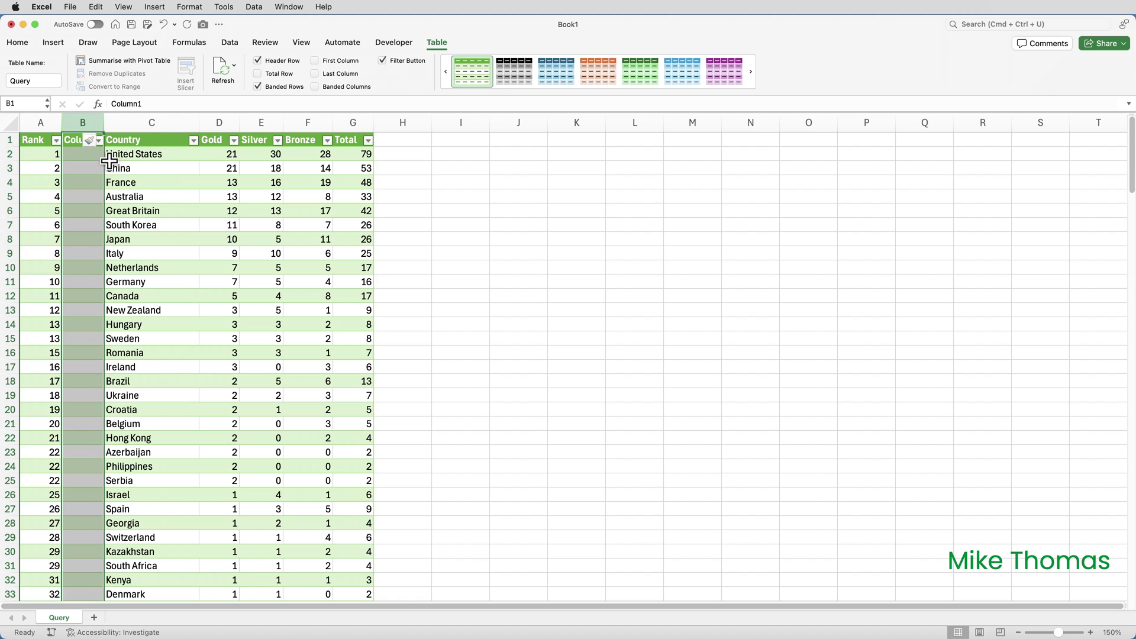
left_click(82, 142)
left_click_drag(104, 122, 126, 122)
type("Flag")
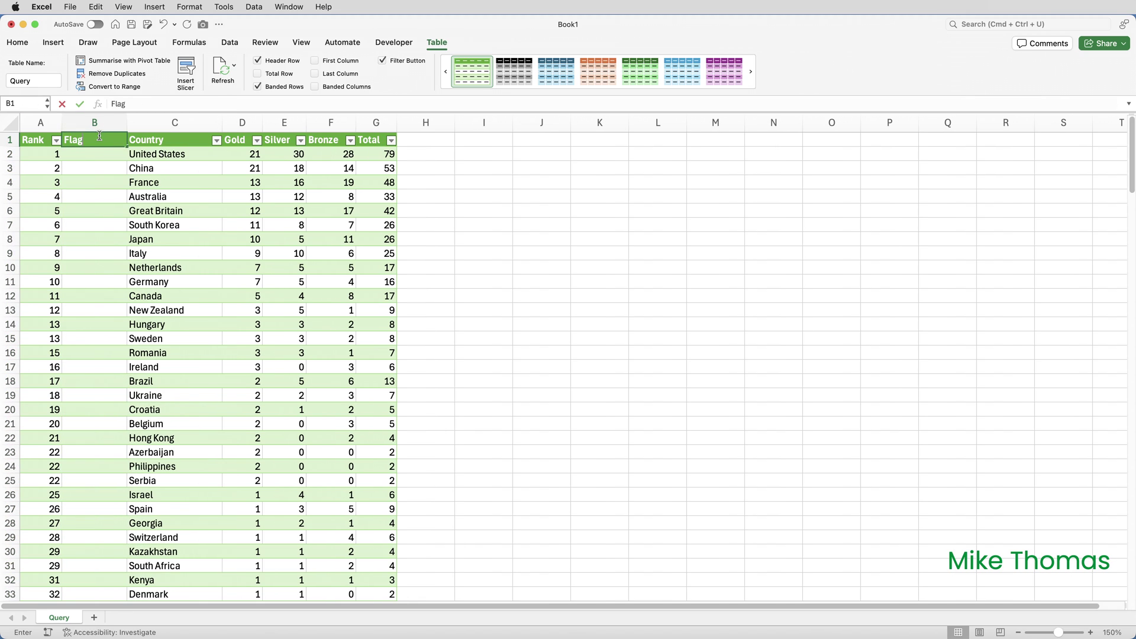
key("Return")
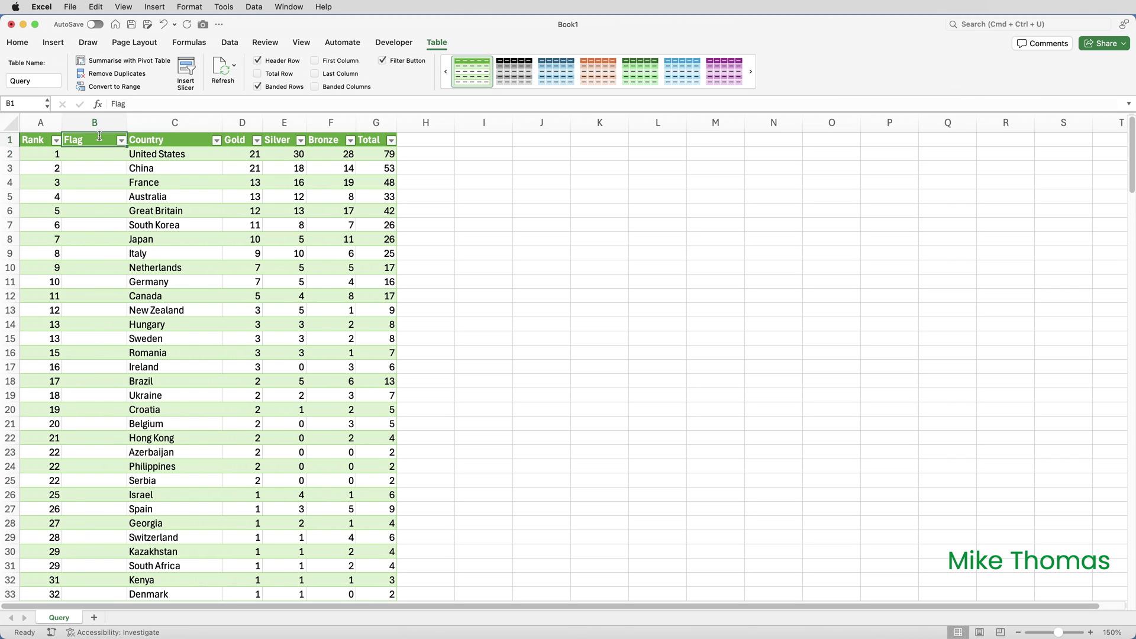
Step: Select the country names from C2 down to the last data row
left_click(206, 156)
key("End")
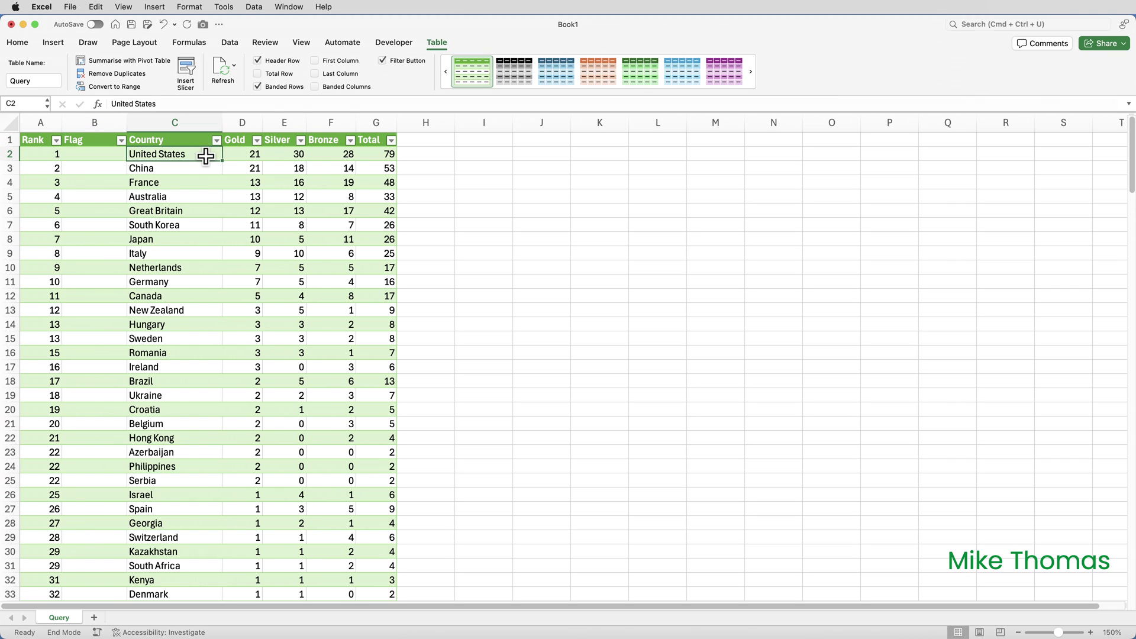
key("shift+Down")
scroll(206, 156, "up", 20)
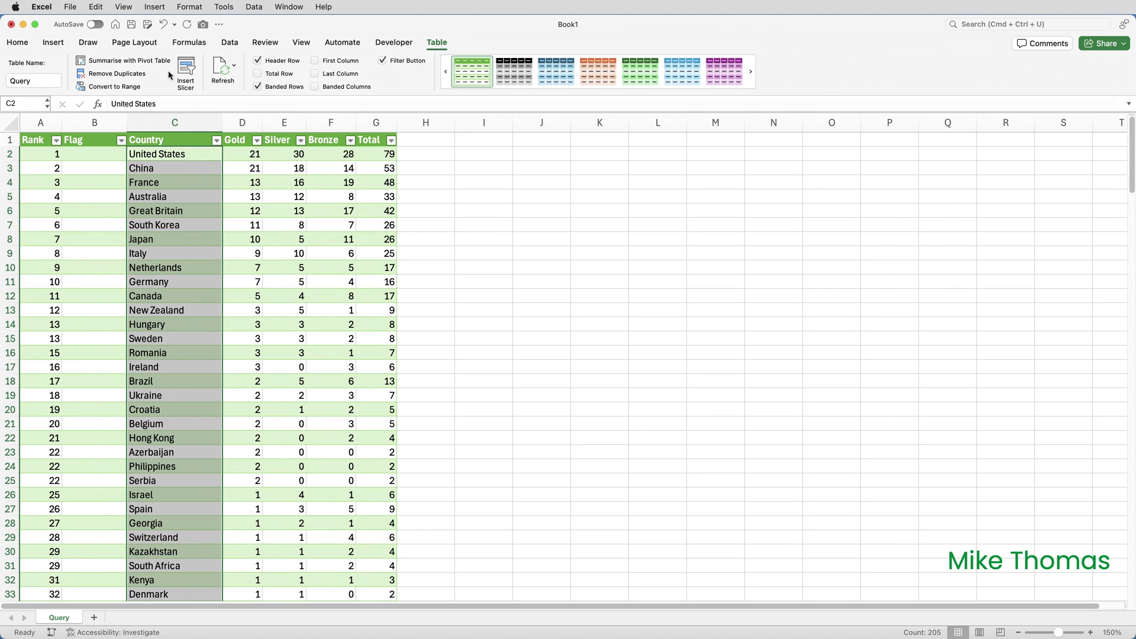
Step: Convert the selected country names to the Geography data type
left_click(228, 48)
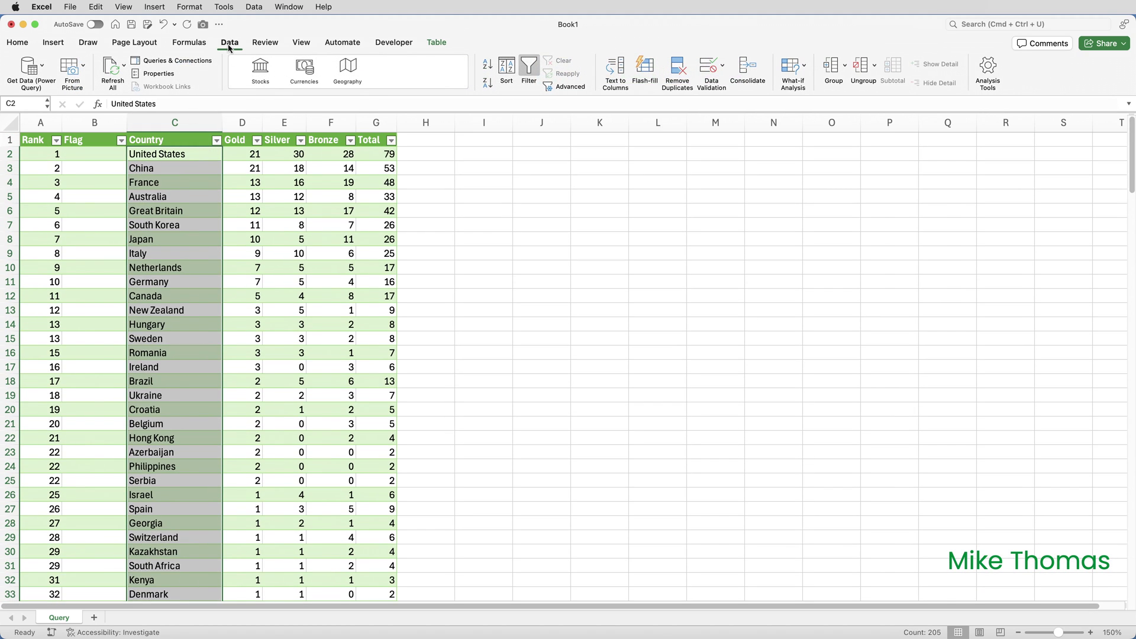
left_click(348, 72)
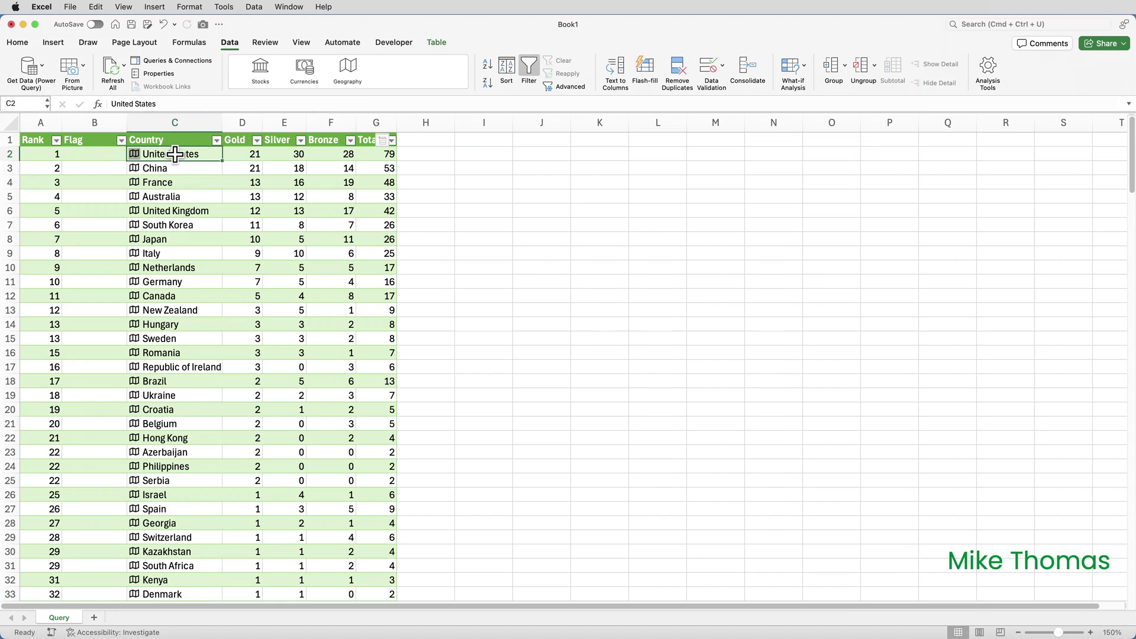
Step: Enter =C2.Image in B2 so the Flag column fills with each country's flag
left_click(102, 152)
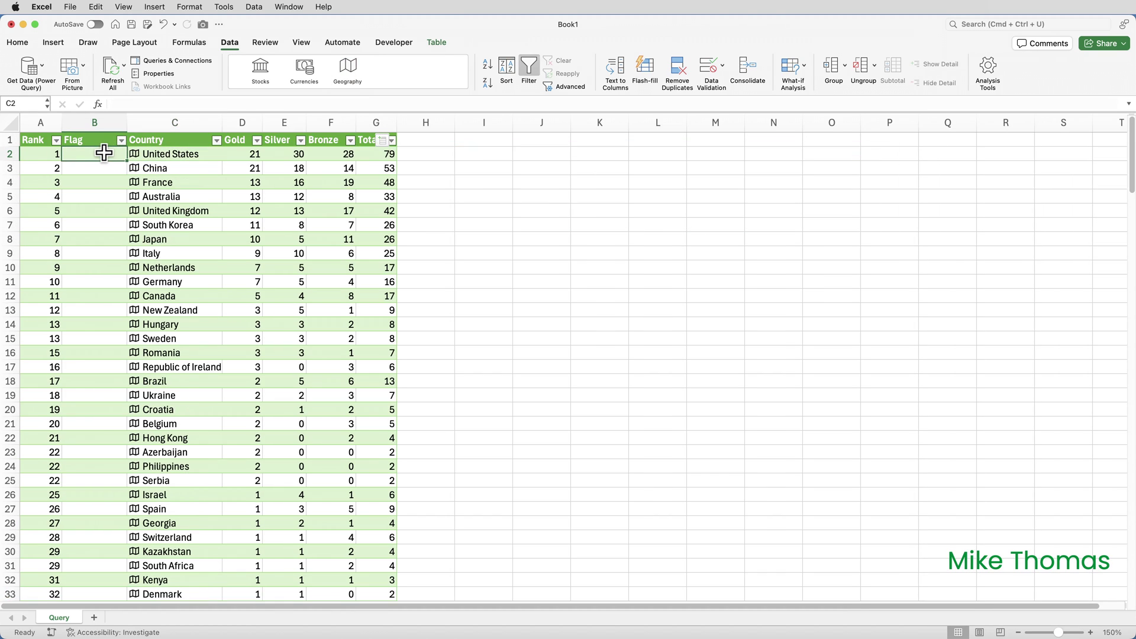
type("=")
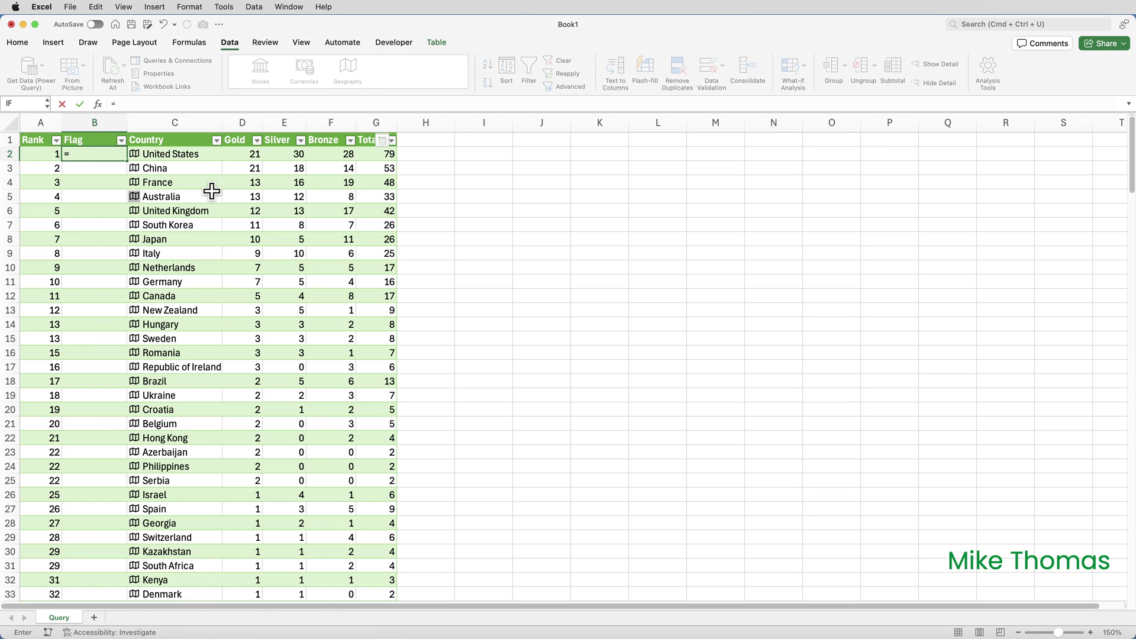
type("C2")
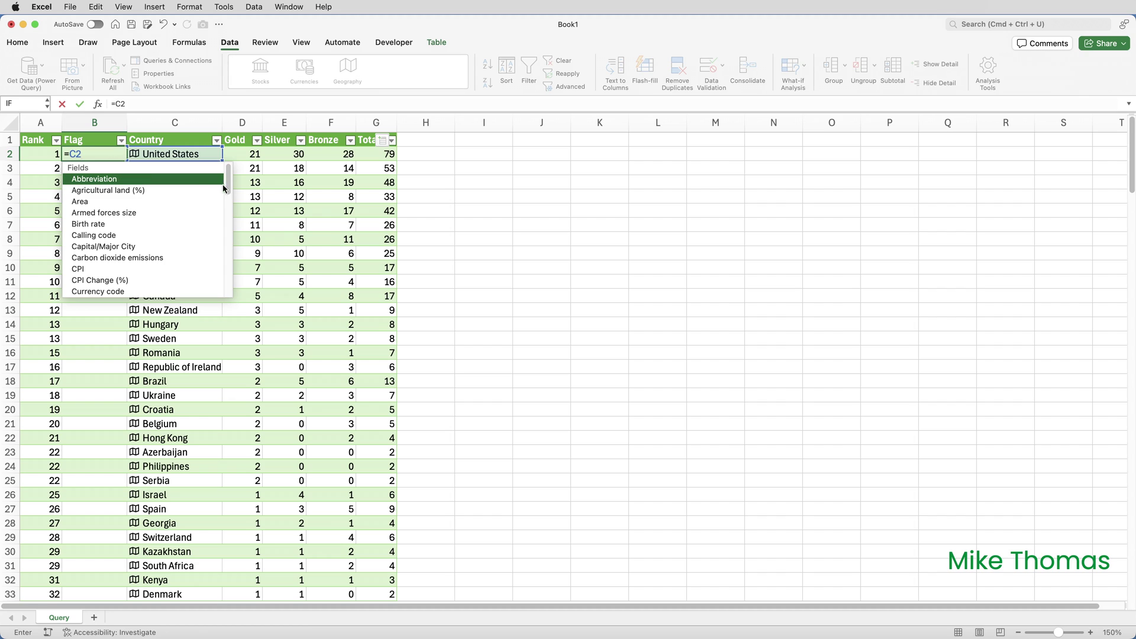
left_click_drag(228, 182, 227, 224)
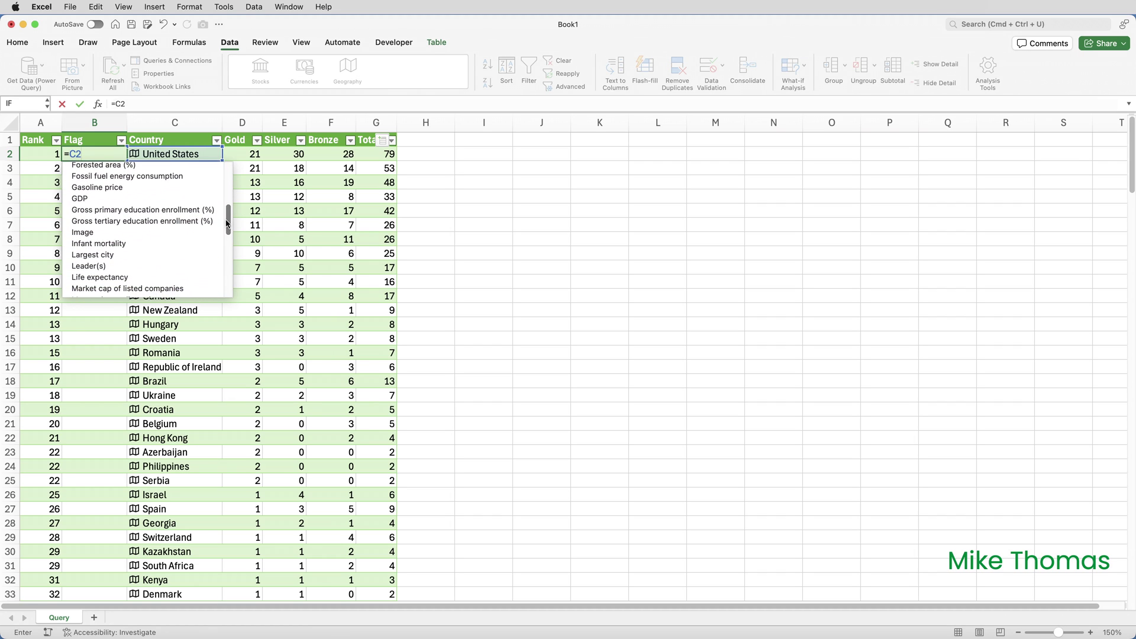
left_click(183, 231)
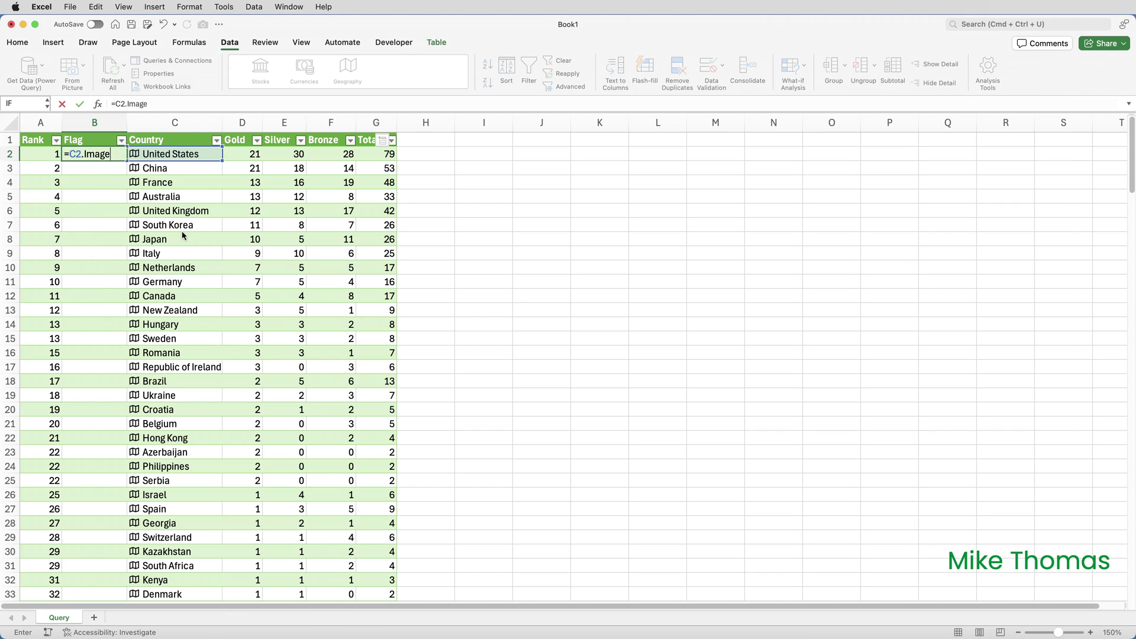
key("Return")
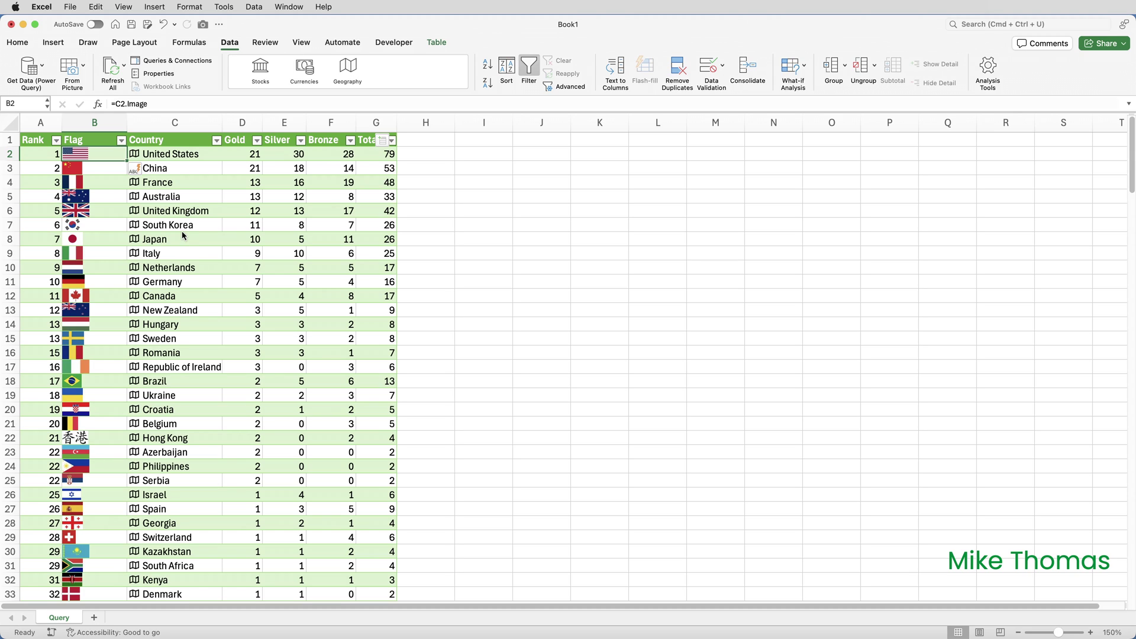
Step: Run Refresh All twice to reload the query and linked data
left_click(108, 68)
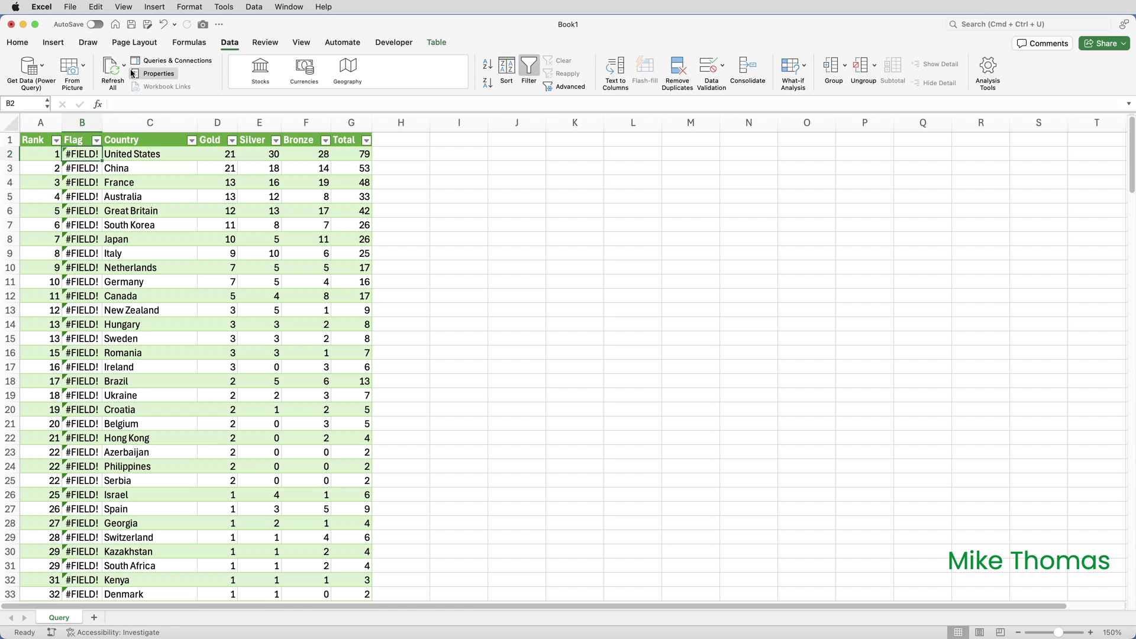
left_click(112, 69)
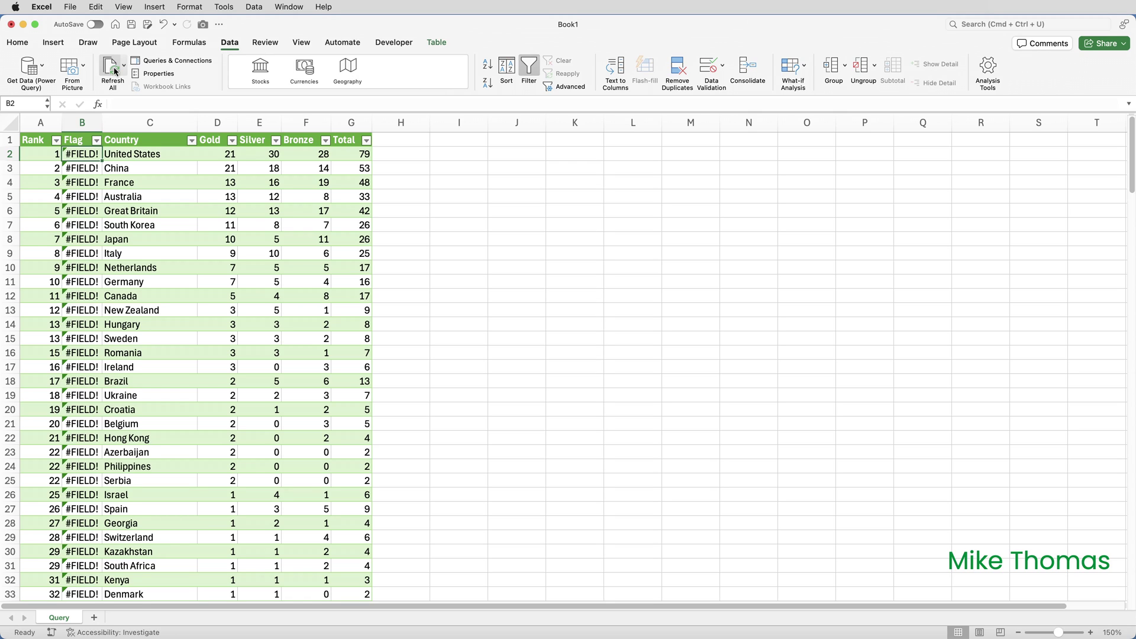
Step: Delete the broken Flag column B from the Query table
left_click(81, 122)
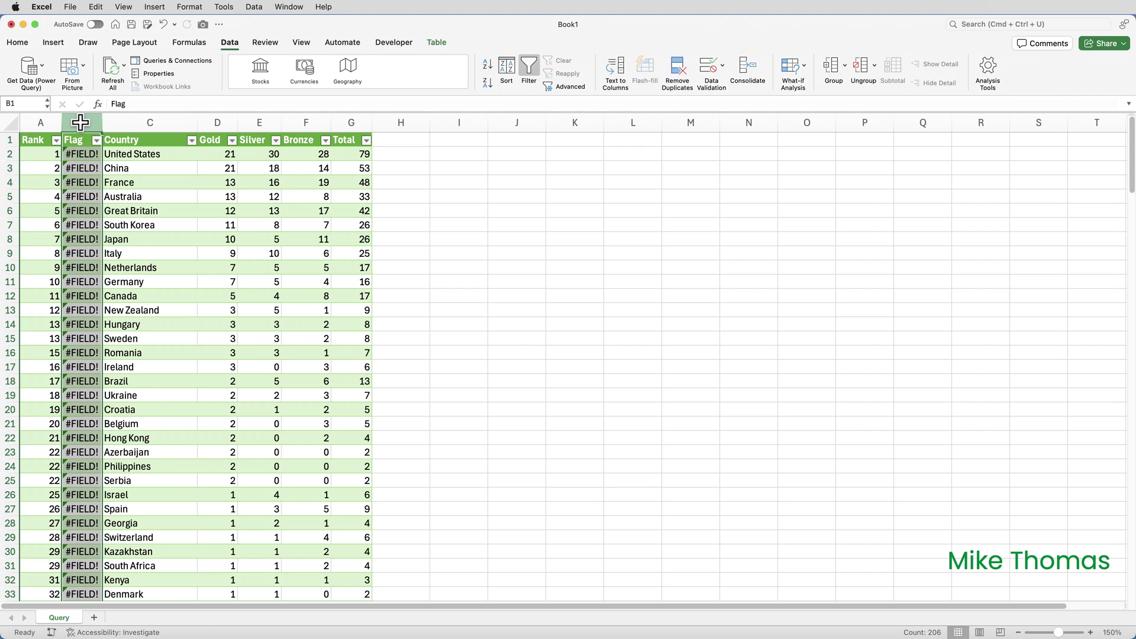
right_click(81, 124)
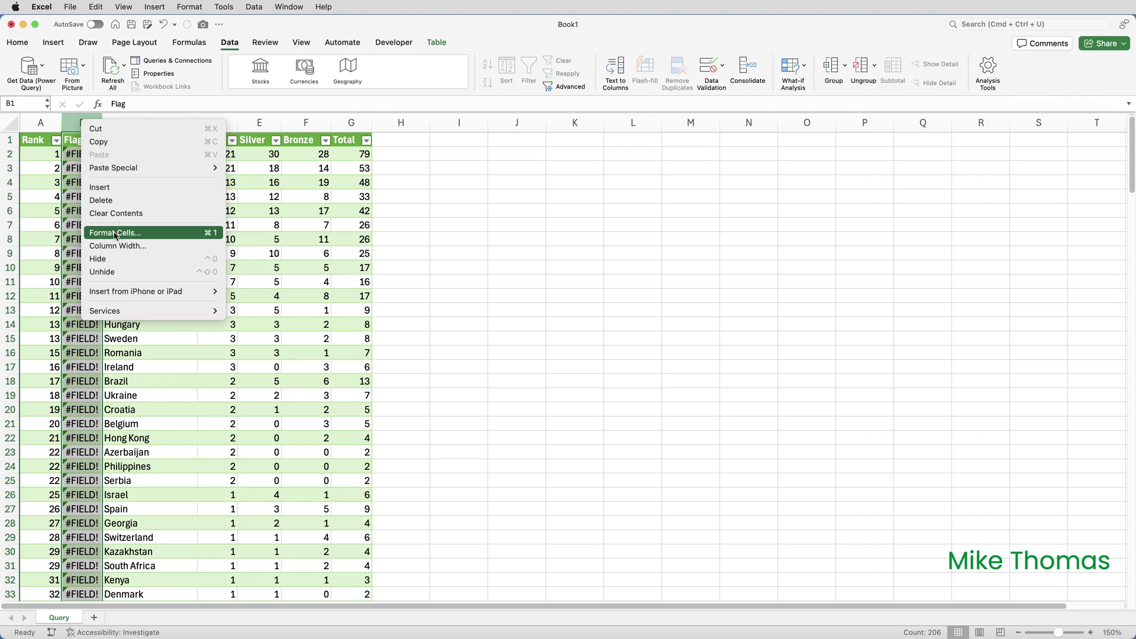
left_click(115, 201)
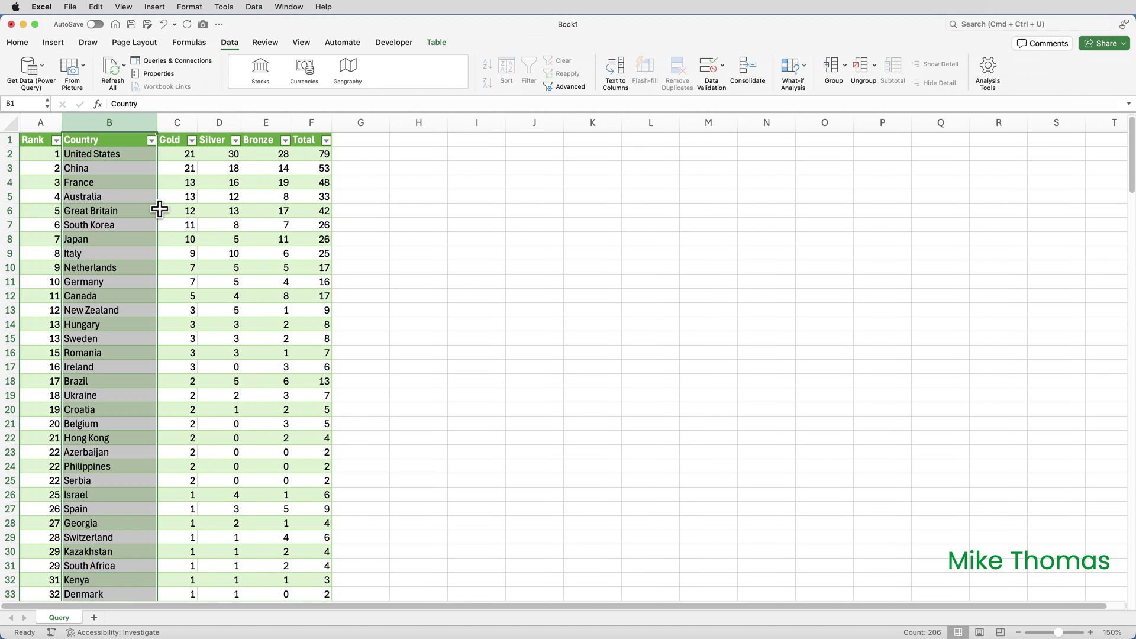